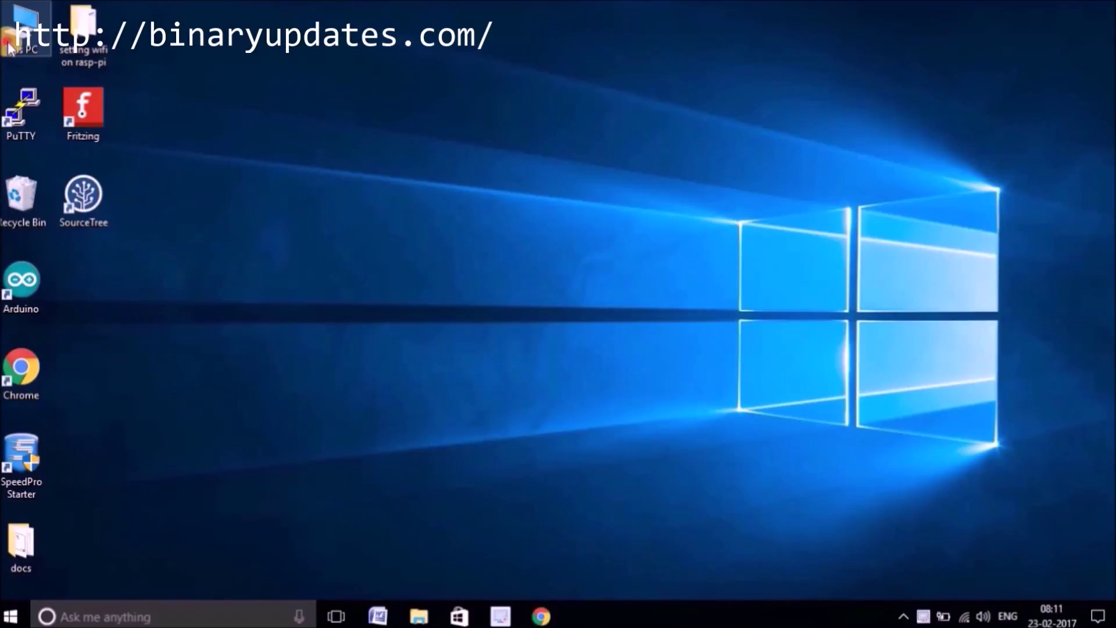
# - Locate the SD card's boot (I:) drive among the devices in This PC, closing the window when done
pyautogui.doubleClick(9, 47)
pyautogui.click(387, 493)
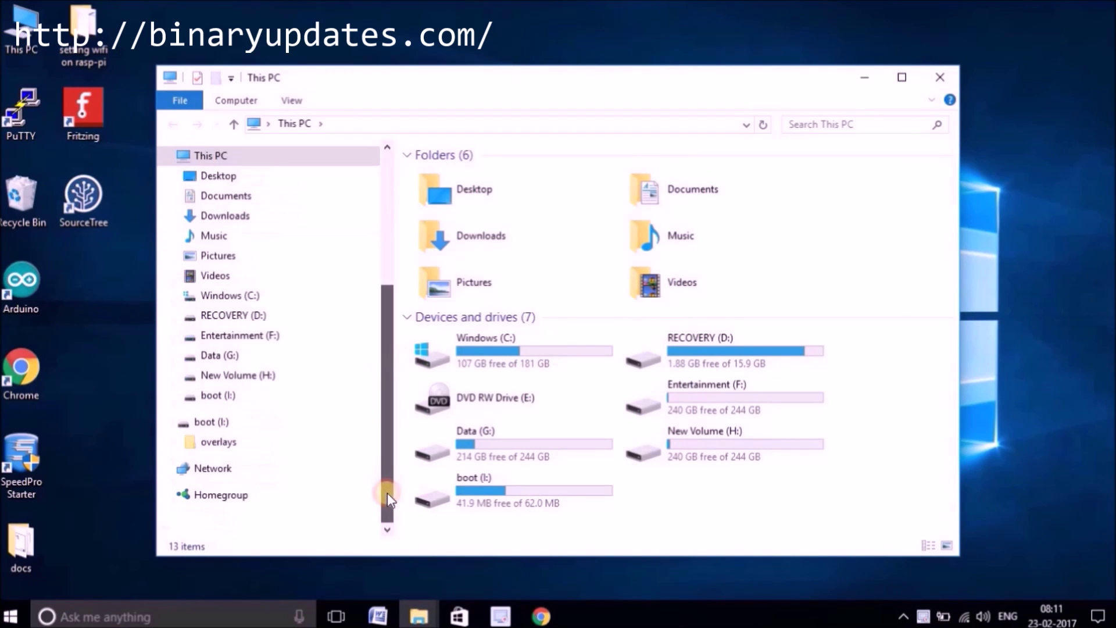
pyautogui.click(212, 429)
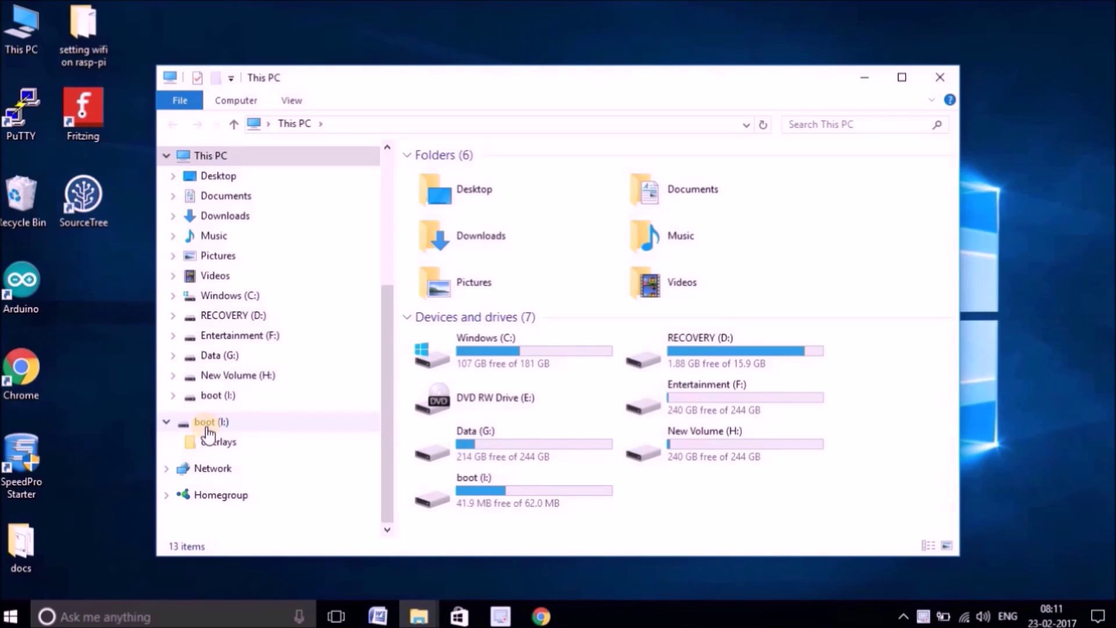
pyautogui.click(945, 81)
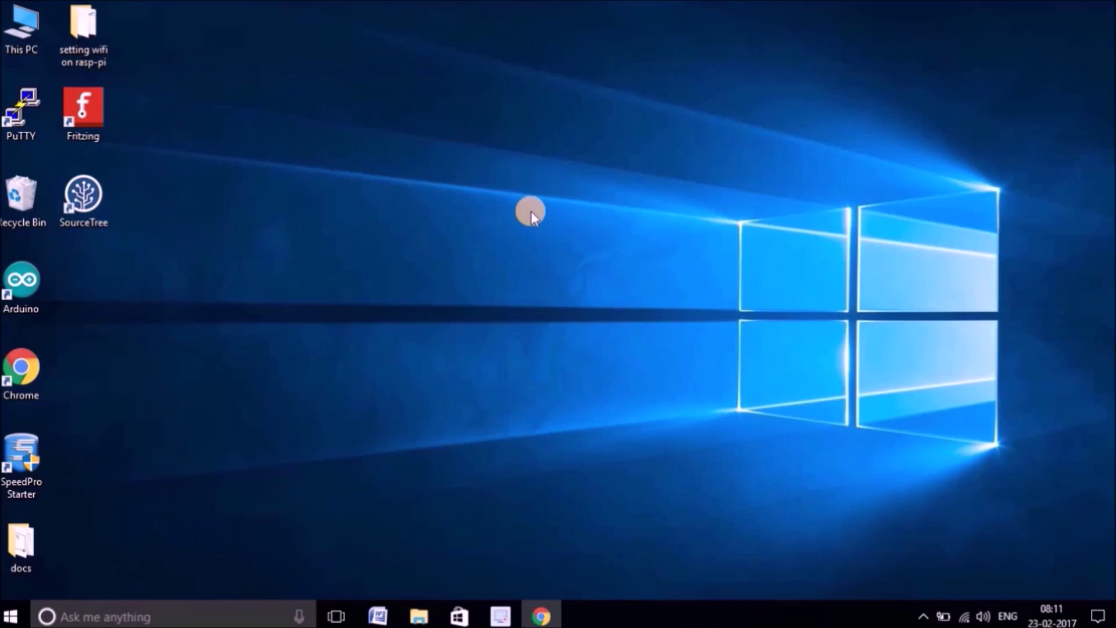
# - Switch to SDFormatter and choose drive I as the card to format
pyautogui.click(192, 618)
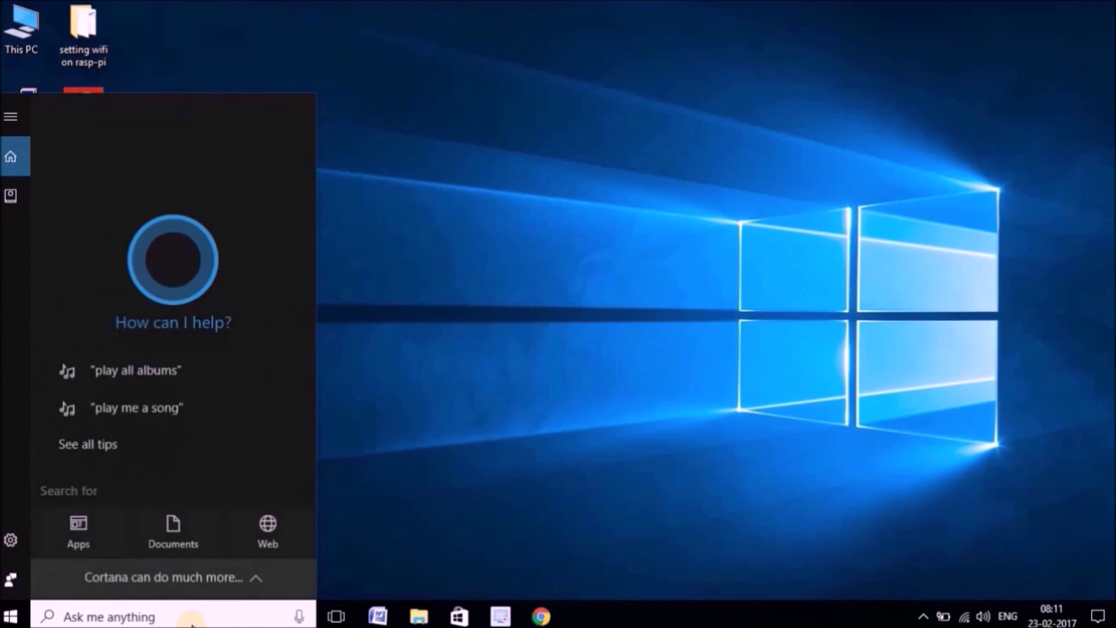
pyautogui.write('sdfor')
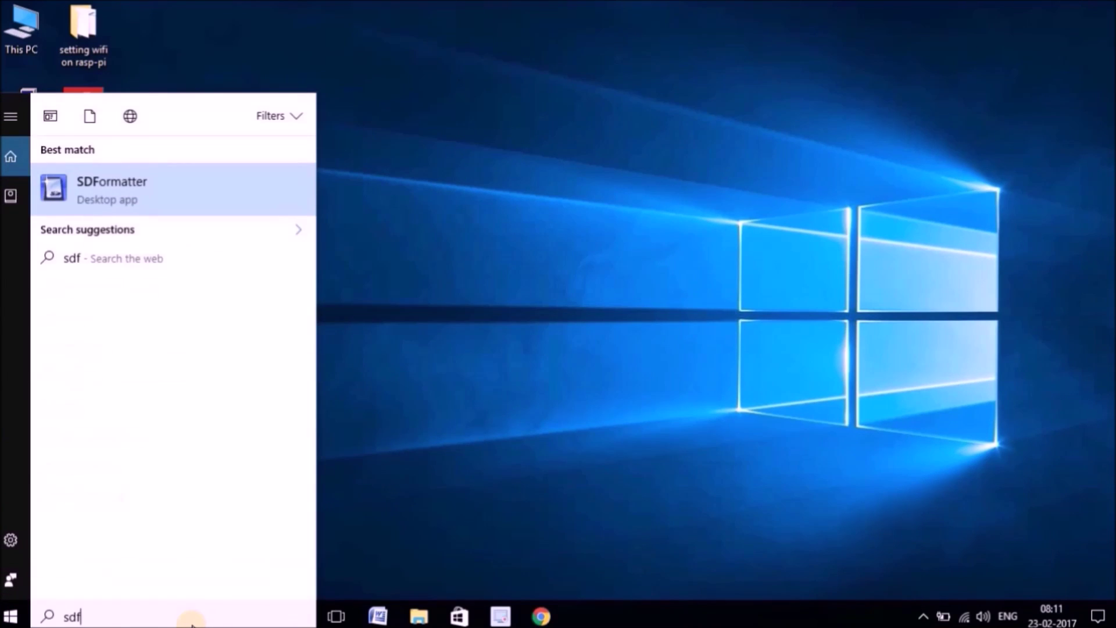
pyautogui.click(114, 186)
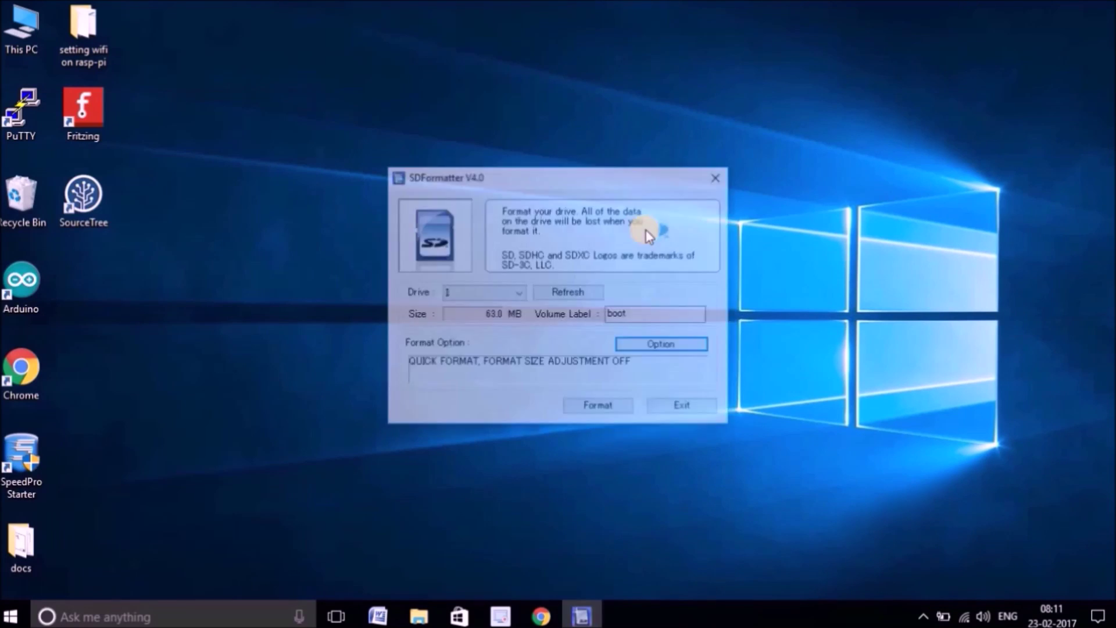
pyautogui.moveTo(611, 179); pyautogui.dragTo(548, 135)
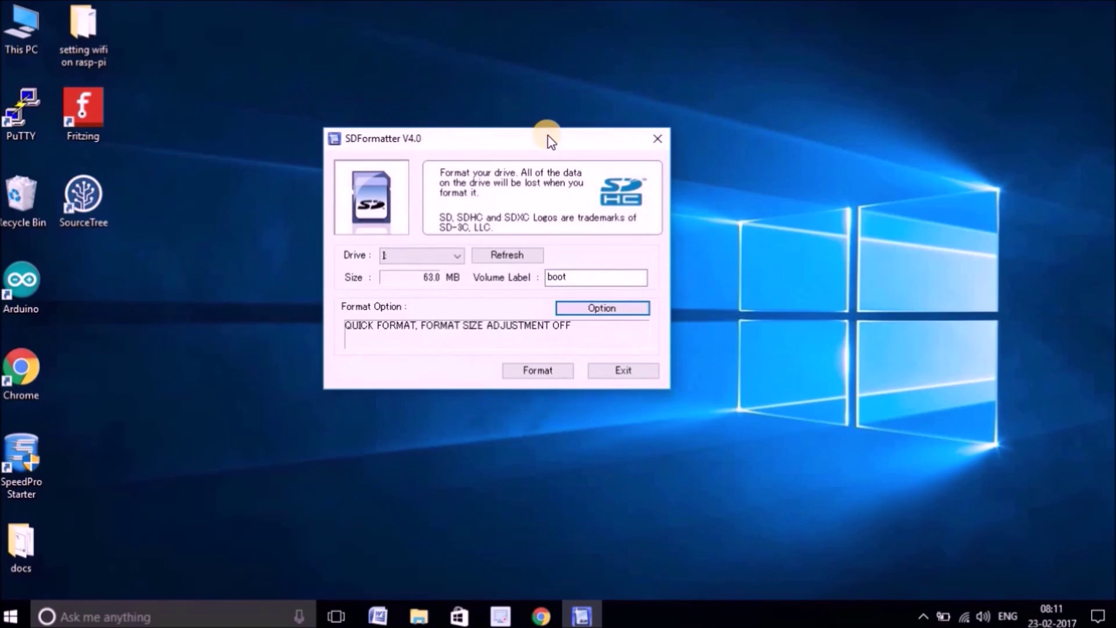
pyautogui.click(457, 258)
pyautogui.click(457, 258)
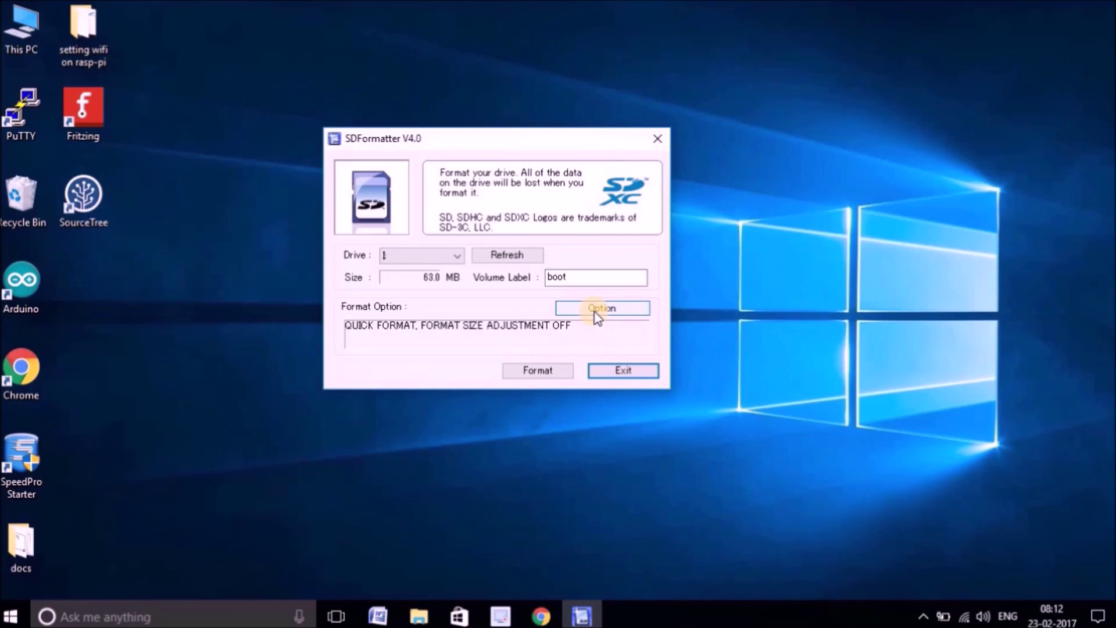
pyautogui.click(437, 253)
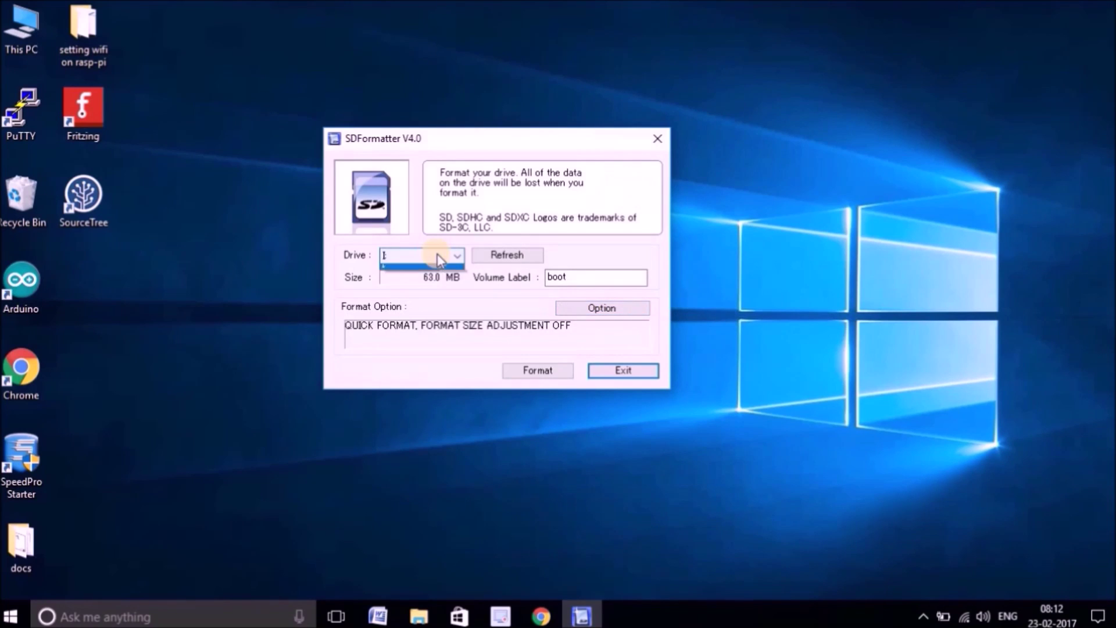
pyautogui.click(428, 270)
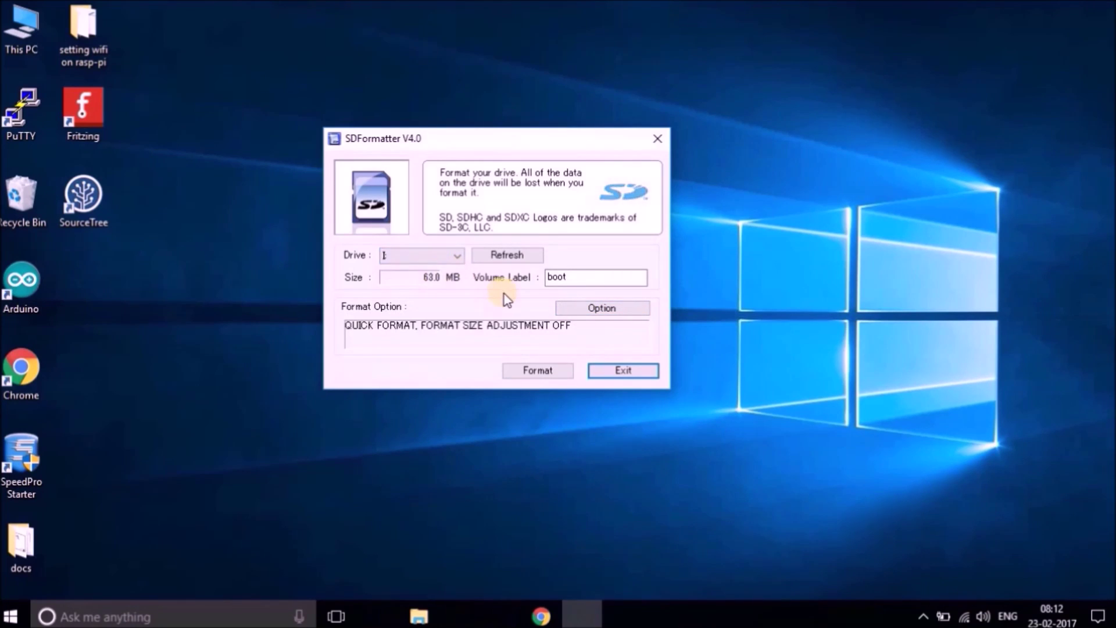
# - Set the format type to FULL (Erase) in the format options
pyautogui.click(577, 308)
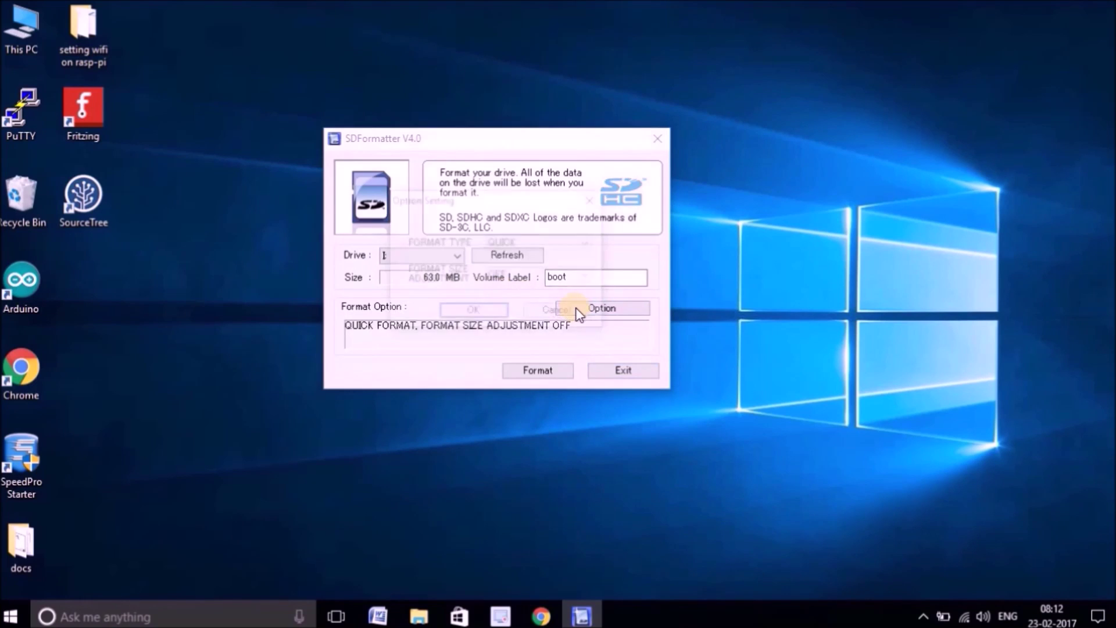
pyautogui.click(511, 244)
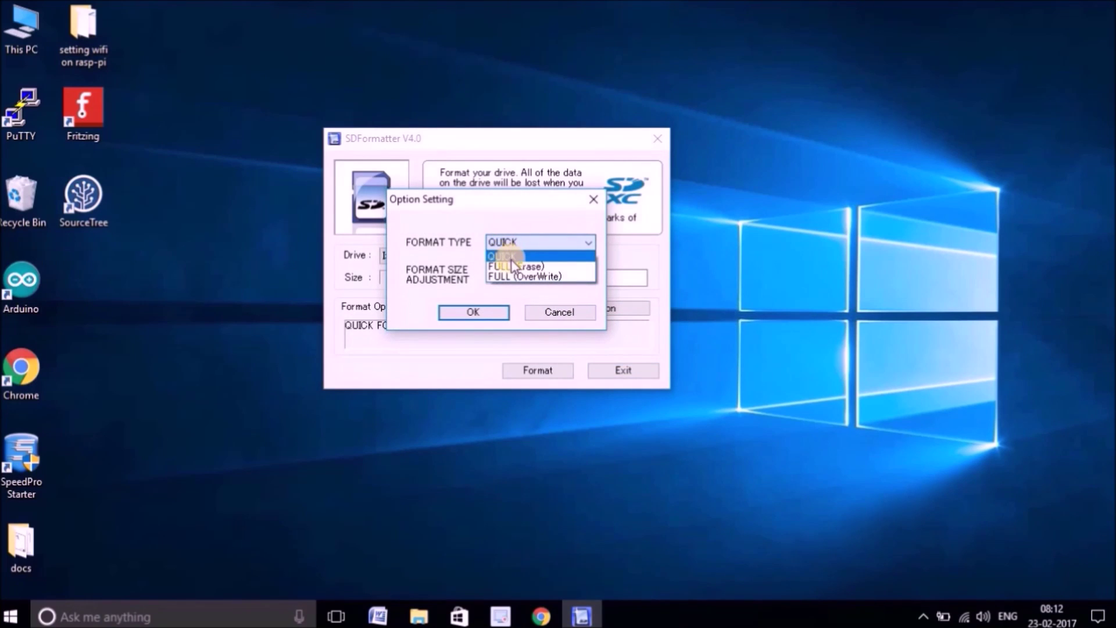
pyautogui.click(510, 265)
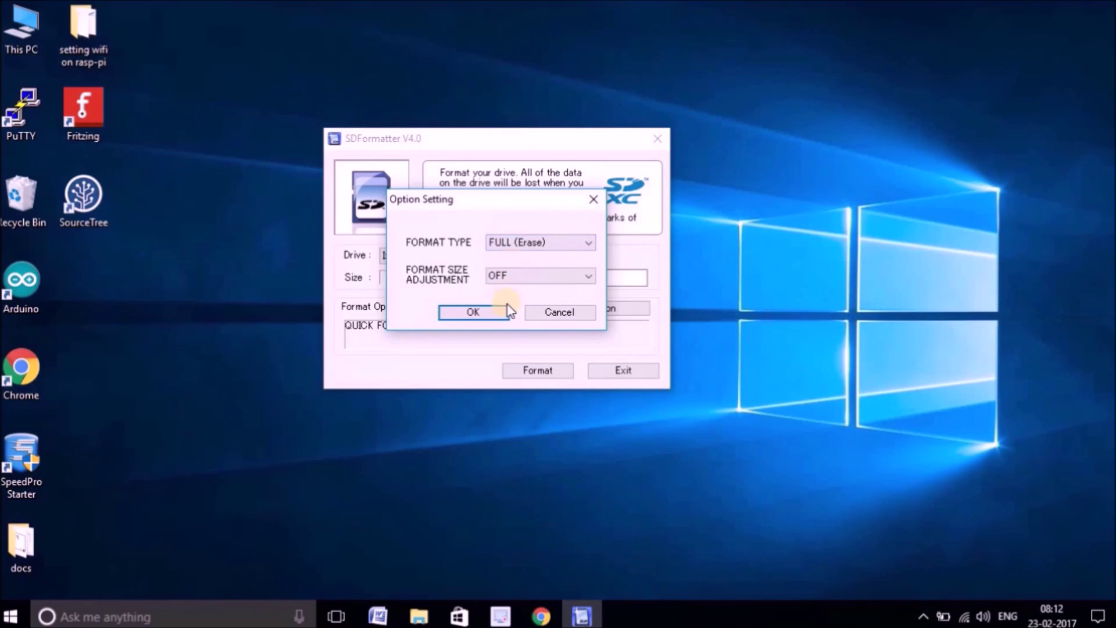
pyautogui.click(472, 314)
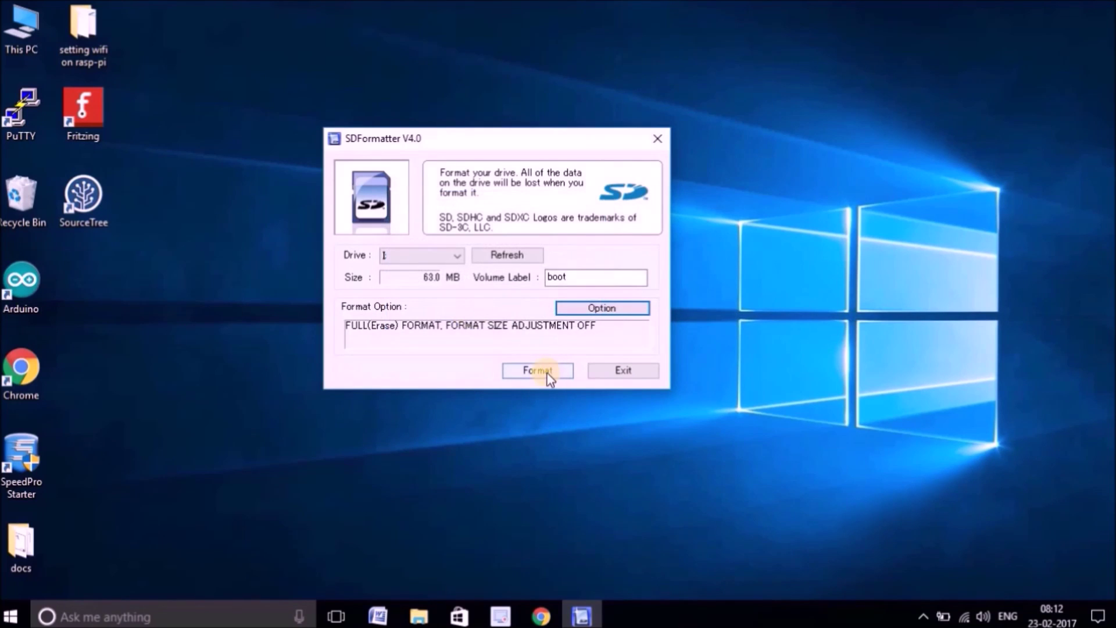
# - Format the SD card on drive I and exit the formatter
pyautogui.click(547, 373)
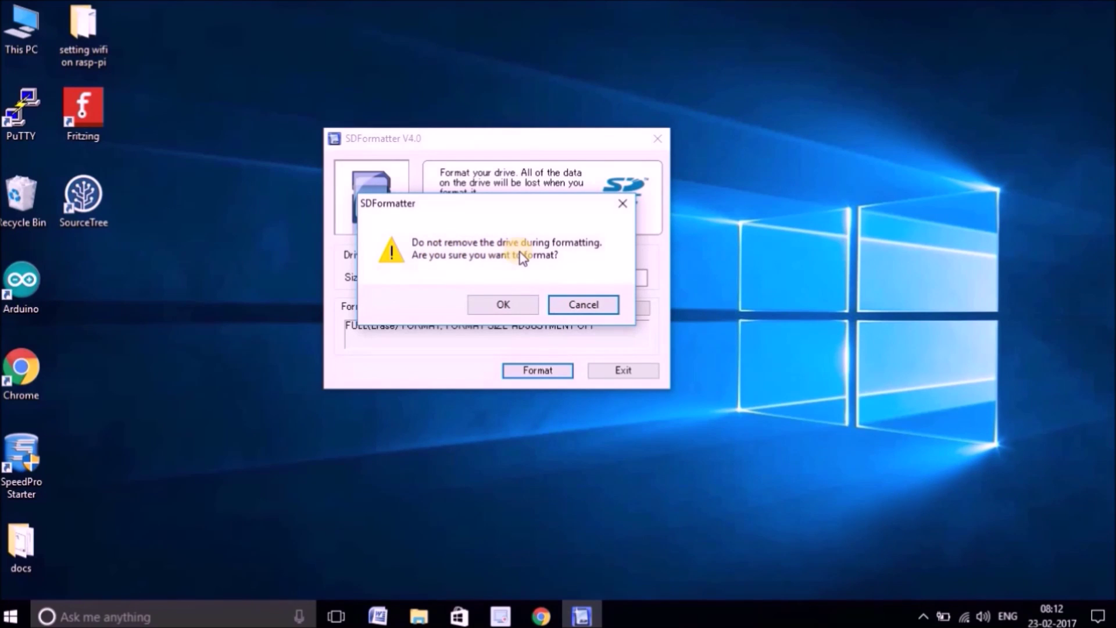
pyautogui.click(489, 305)
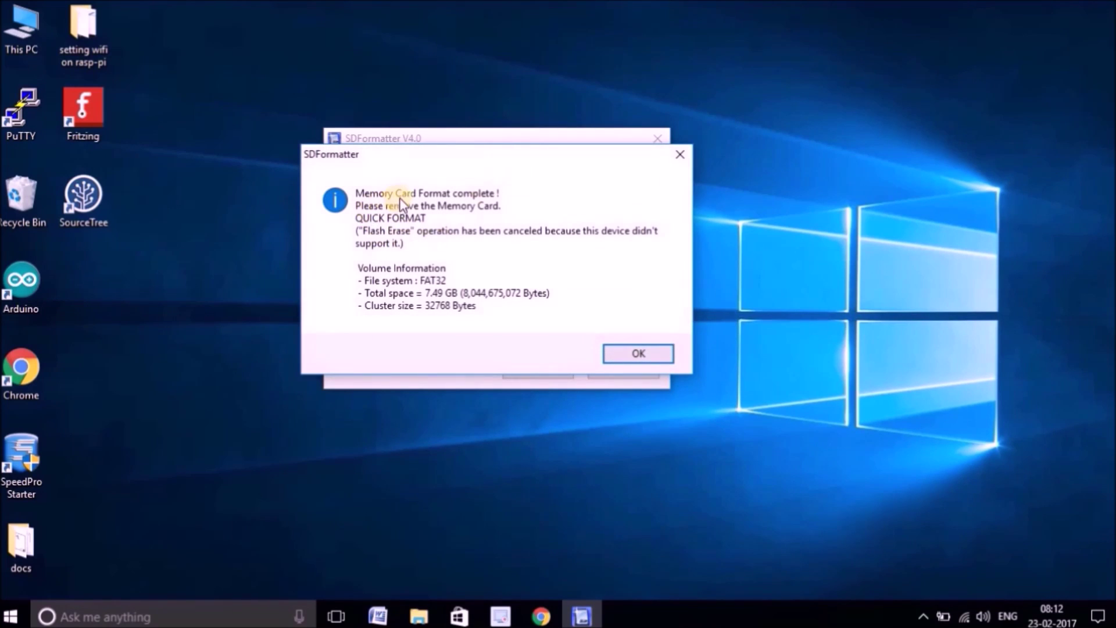
pyautogui.click(666, 358)
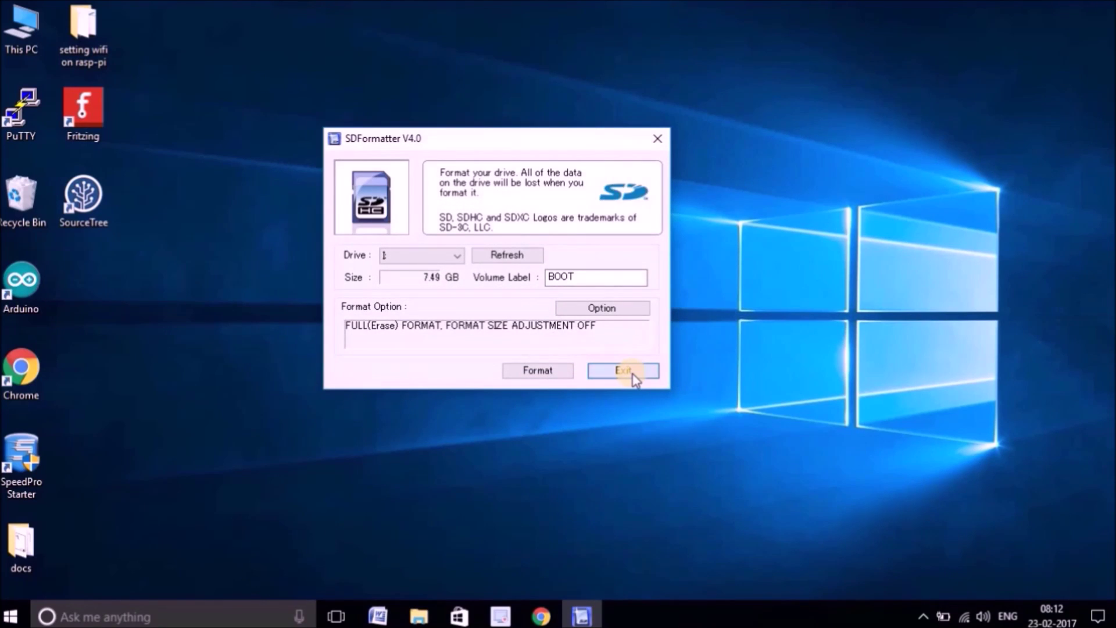
pyautogui.click(630, 375)
# - Check the formatted BOOT (I:) drive's free space in This PC and return to the desktop
pyautogui.click(423, 615)
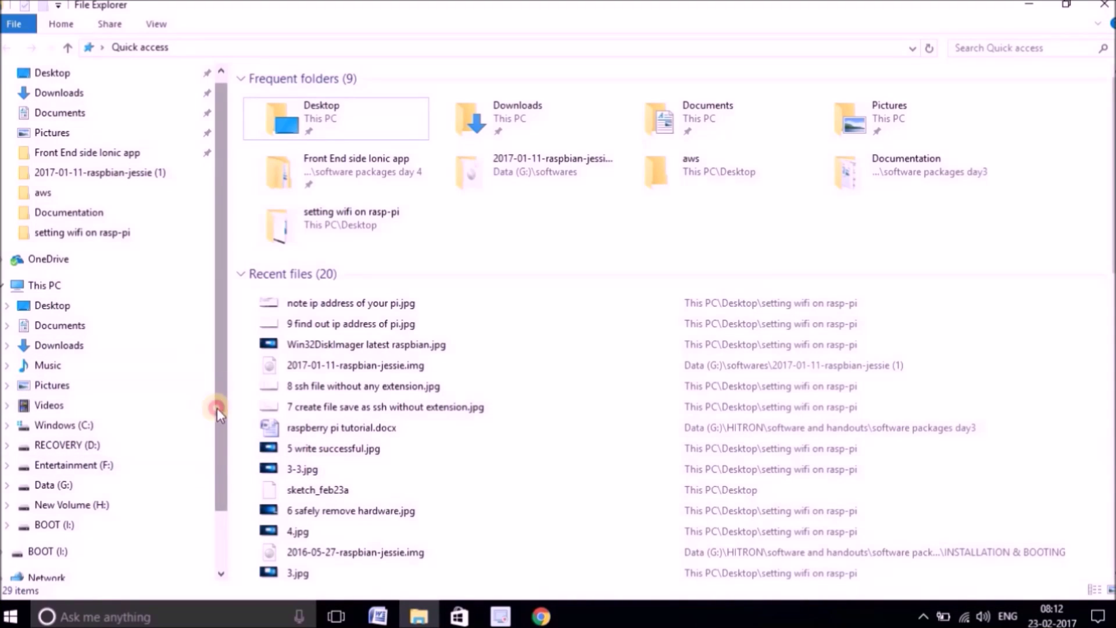
pyautogui.moveTo(218, 408); pyautogui.dragTo(217, 455)
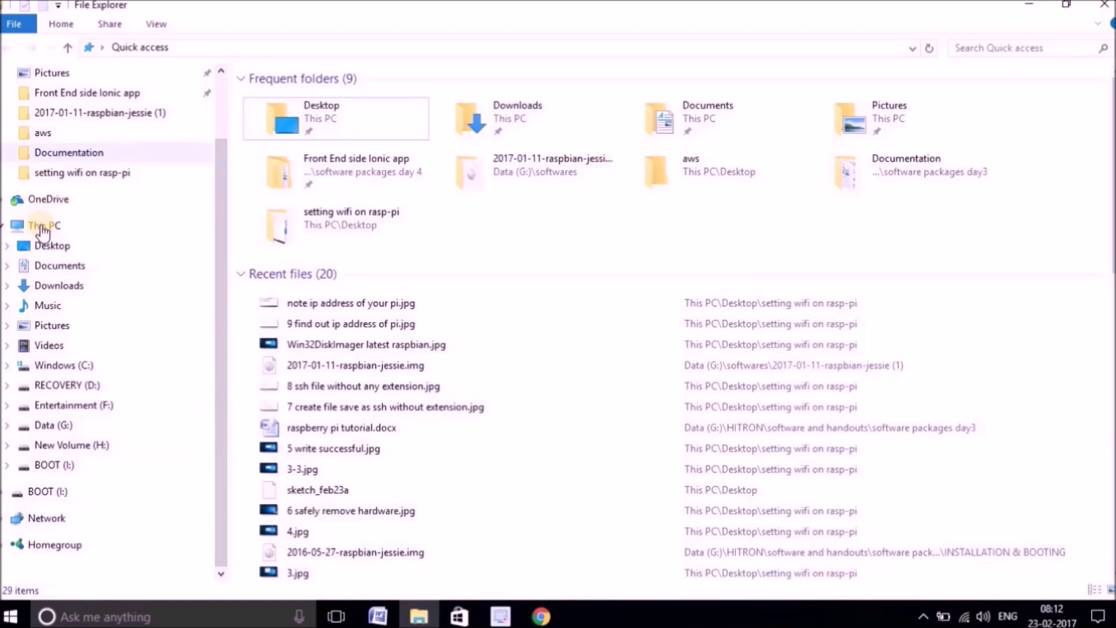
pyautogui.click(42, 224)
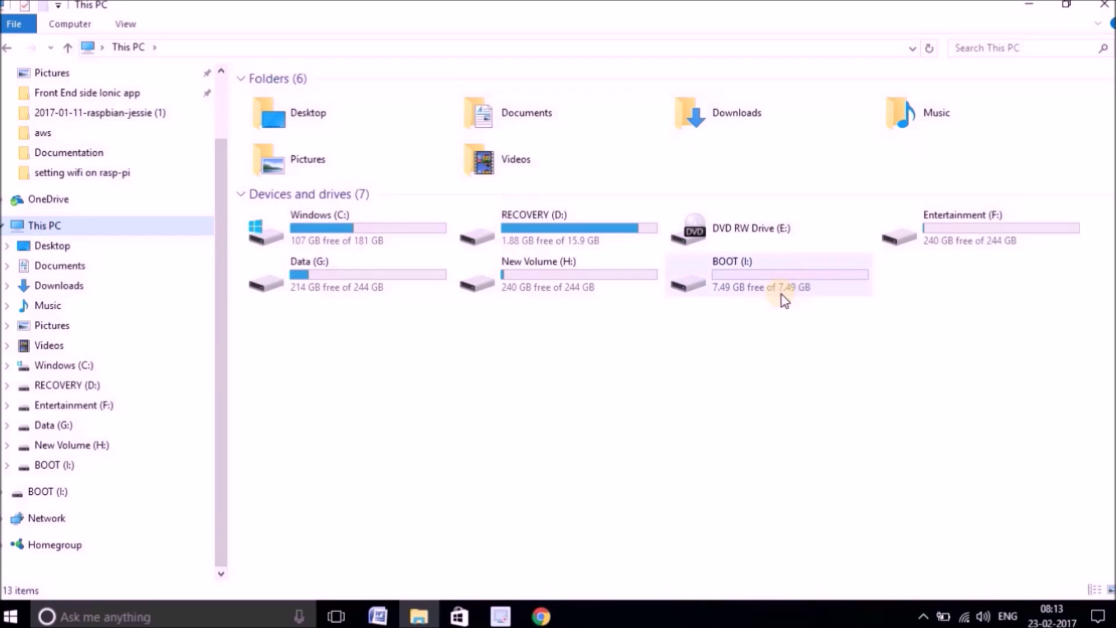
pyautogui.press('super+d')
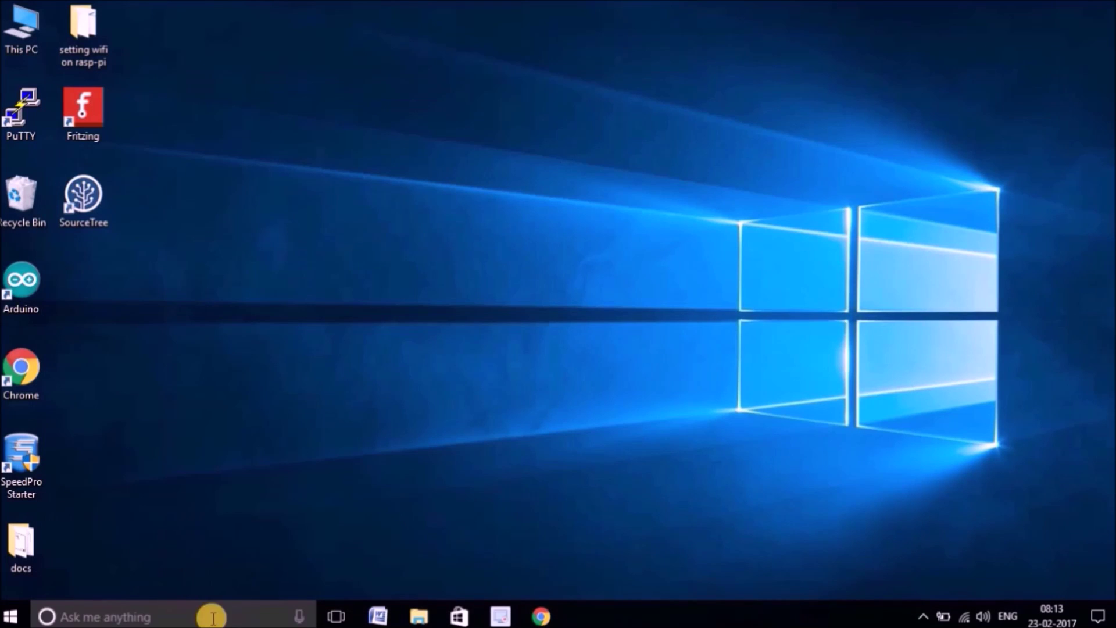
# - Switch to Win32 Disk Imager, finding it with a search for "win32dis"
pyautogui.click(199, 607)
pyautogui.write('win32dis')
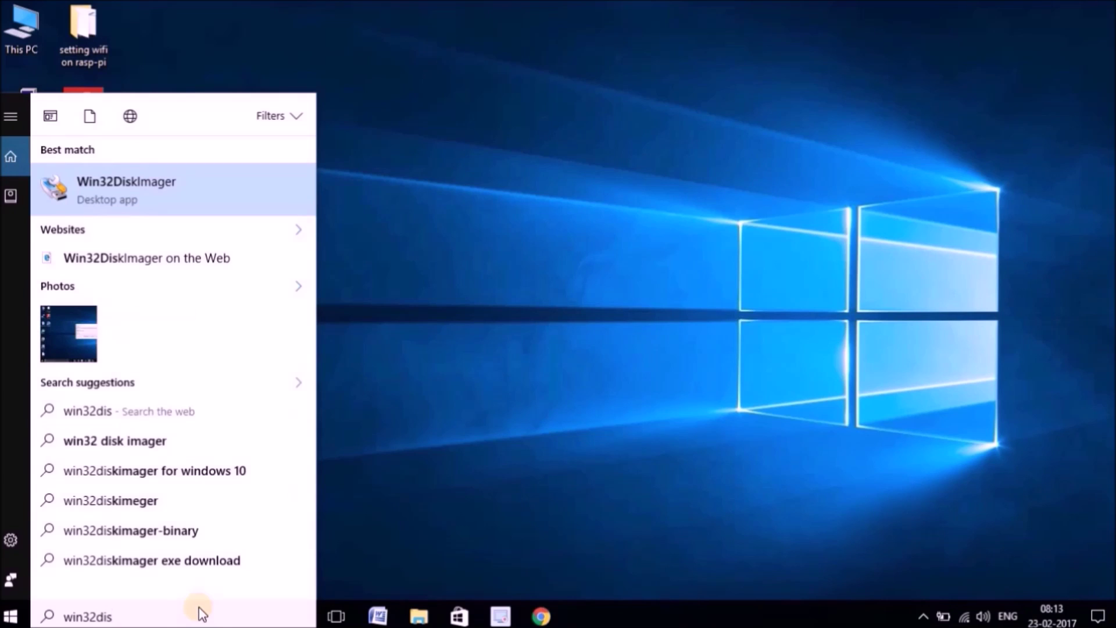
pyautogui.click(129, 196)
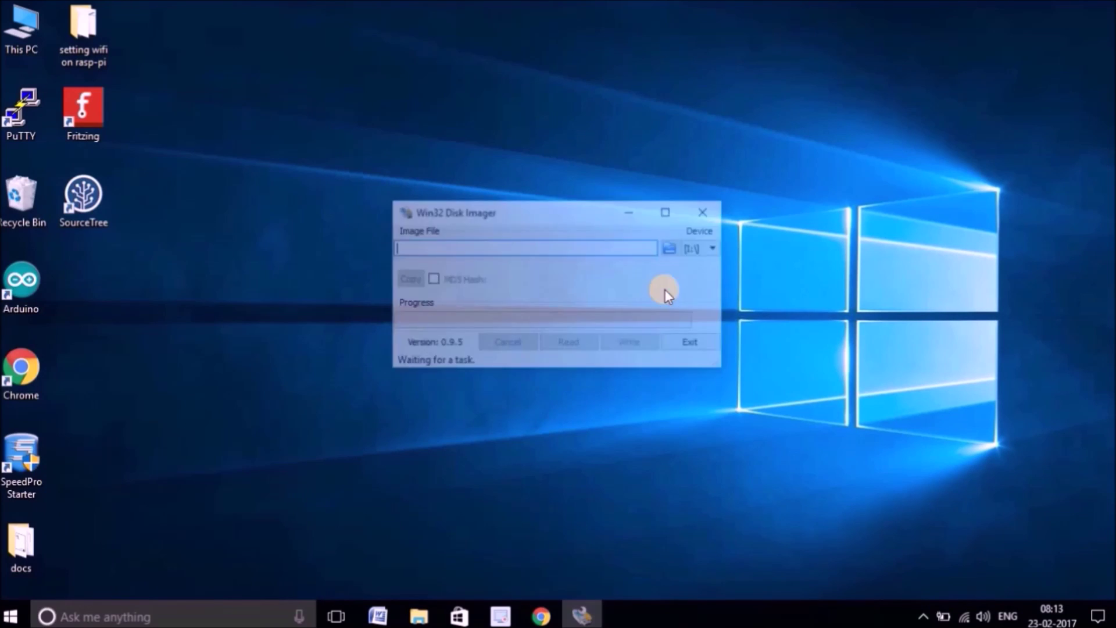
pyautogui.moveTo(590, 211); pyautogui.dragTo(582, 193)
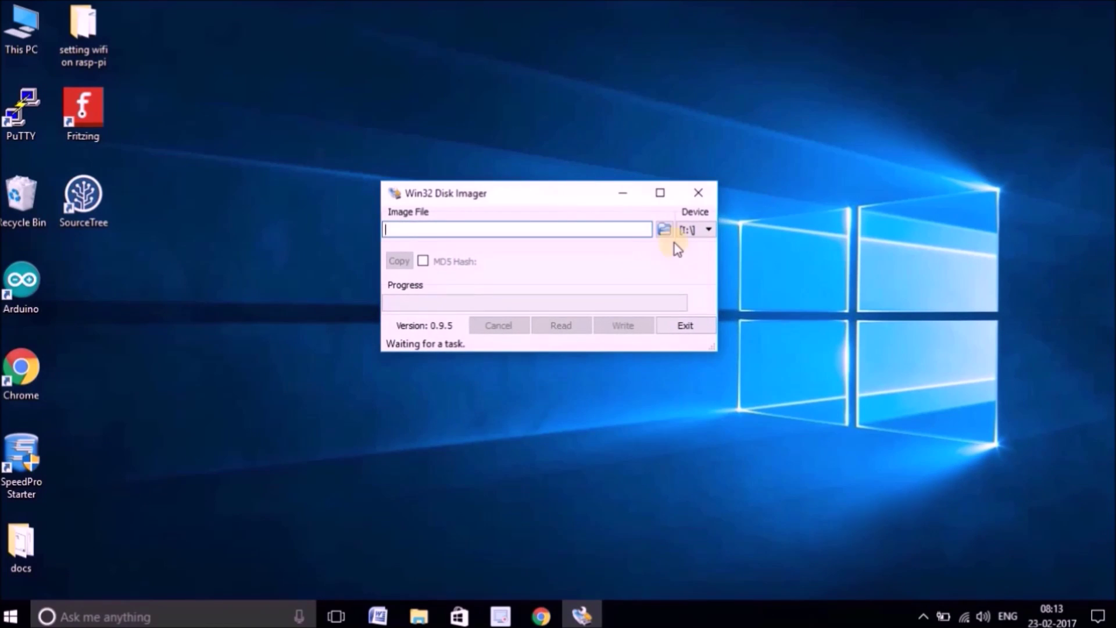
# - Load 2017-01-11-raspbian-jessie.img from the softwares\2017-01-11-raspbian-jessie (1) folder on Data (G:) as the image file
pyautogui.click(665, 231)
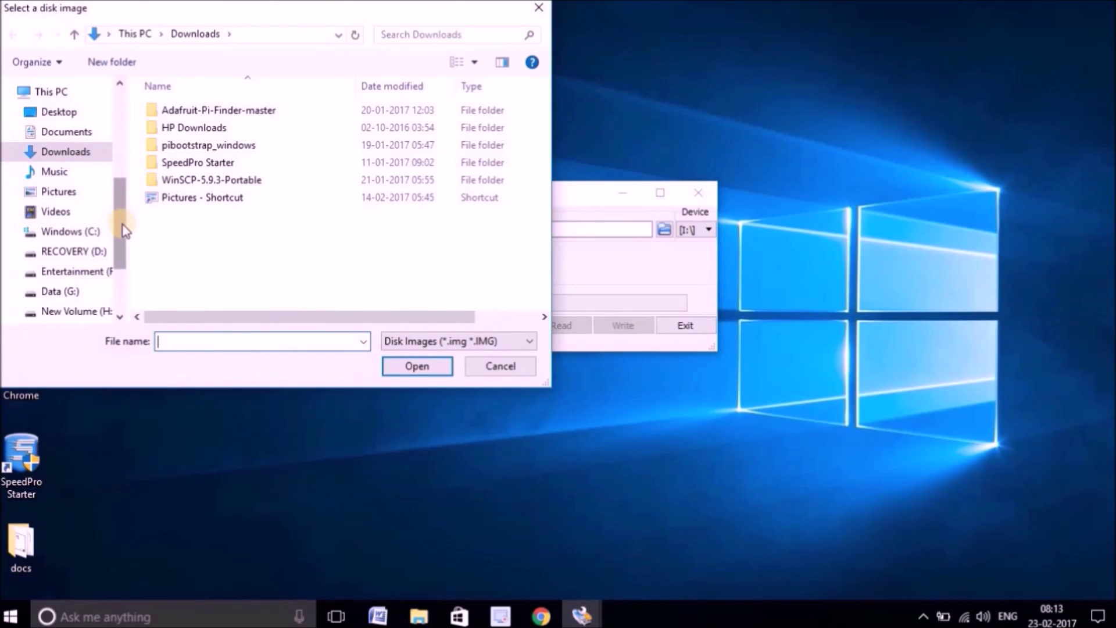
pyautogui.scroll(-1, 120, 226)
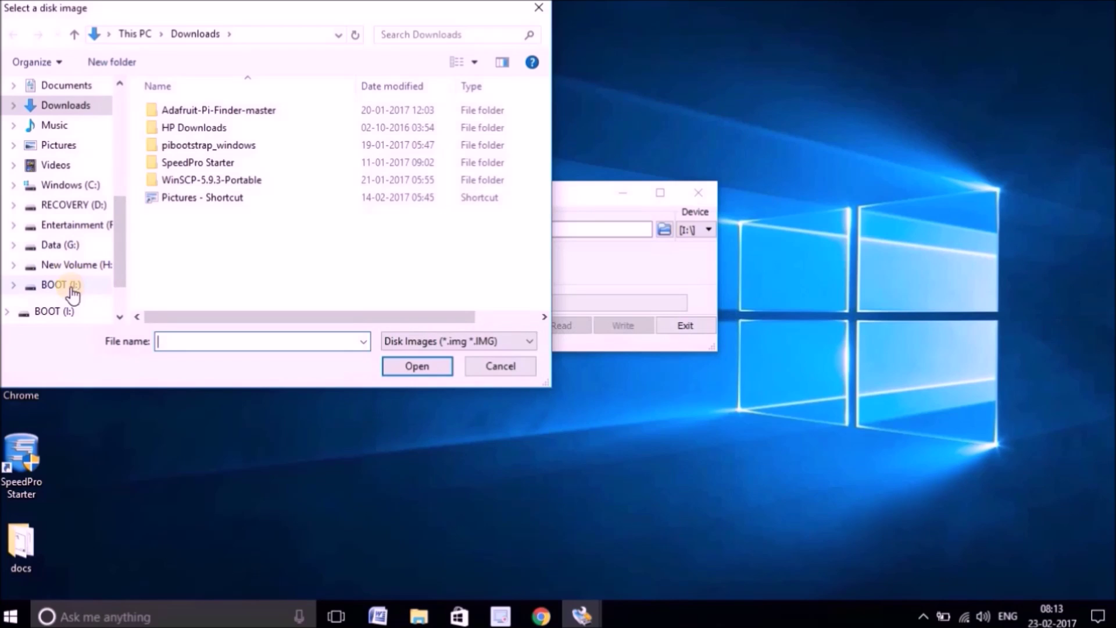
pyautogui.click(81, 250)
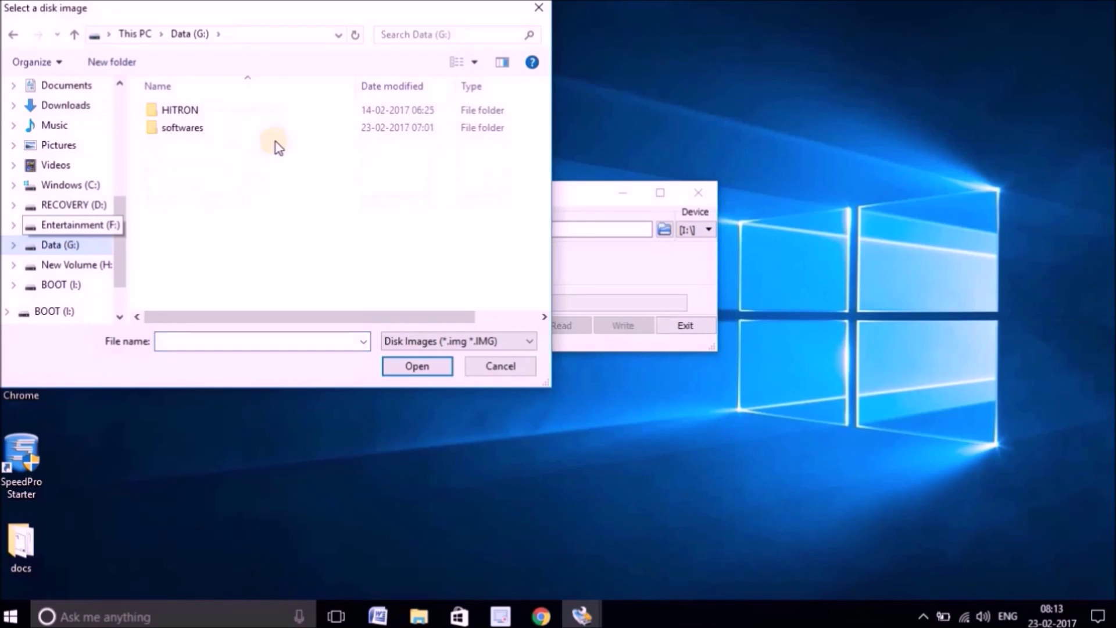
pyautogui.doubleClick(174, 130)
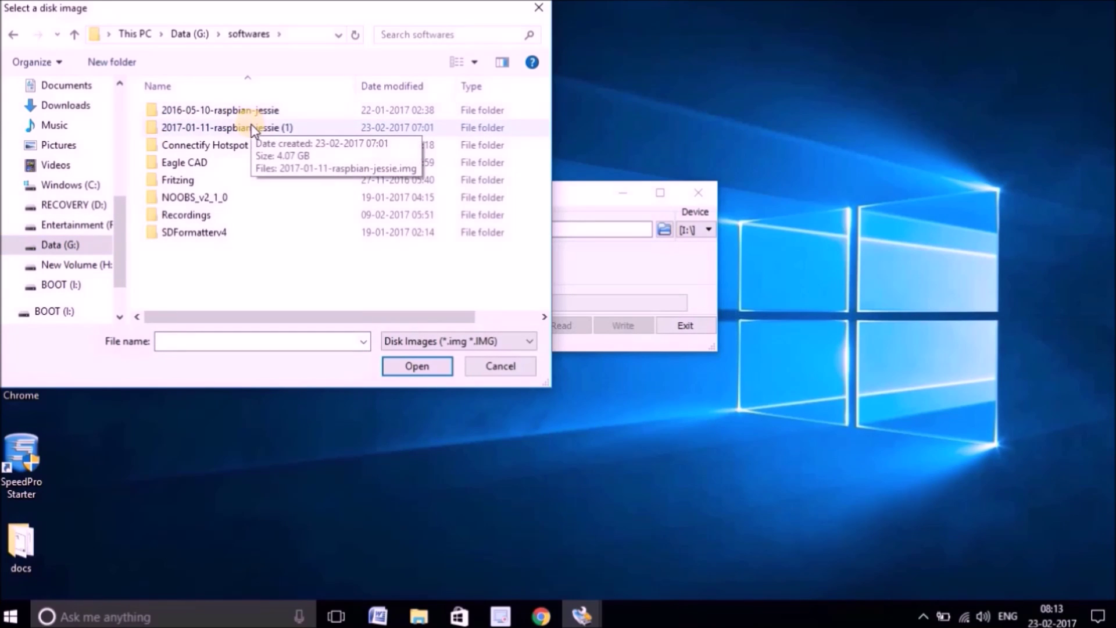
pyautogui.doubleClick(246, 127)
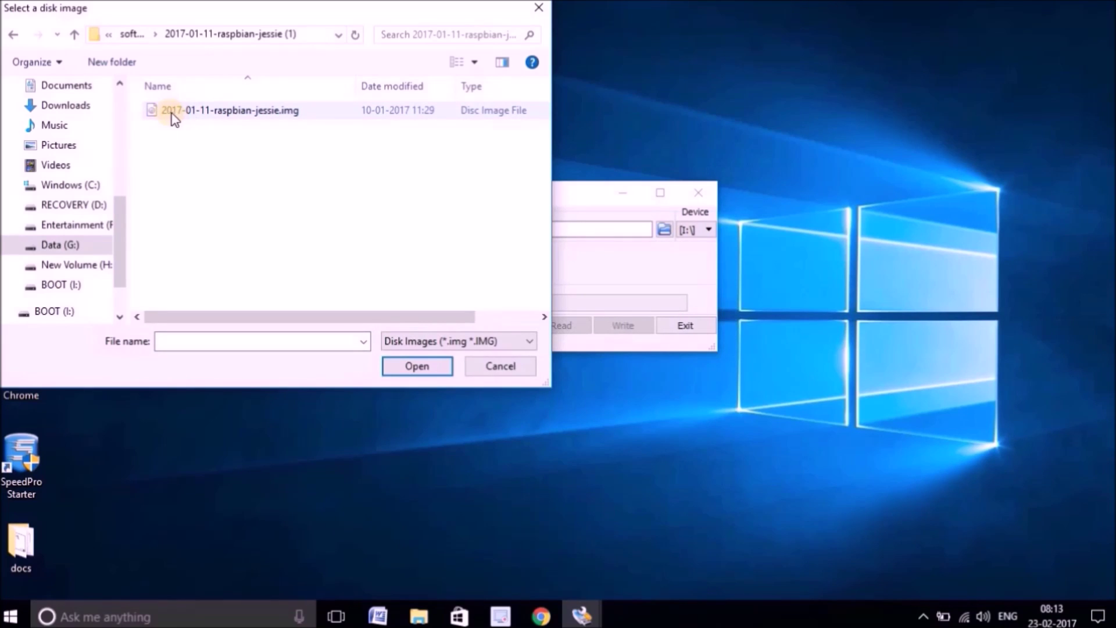
pyautogui.click(190, 116)
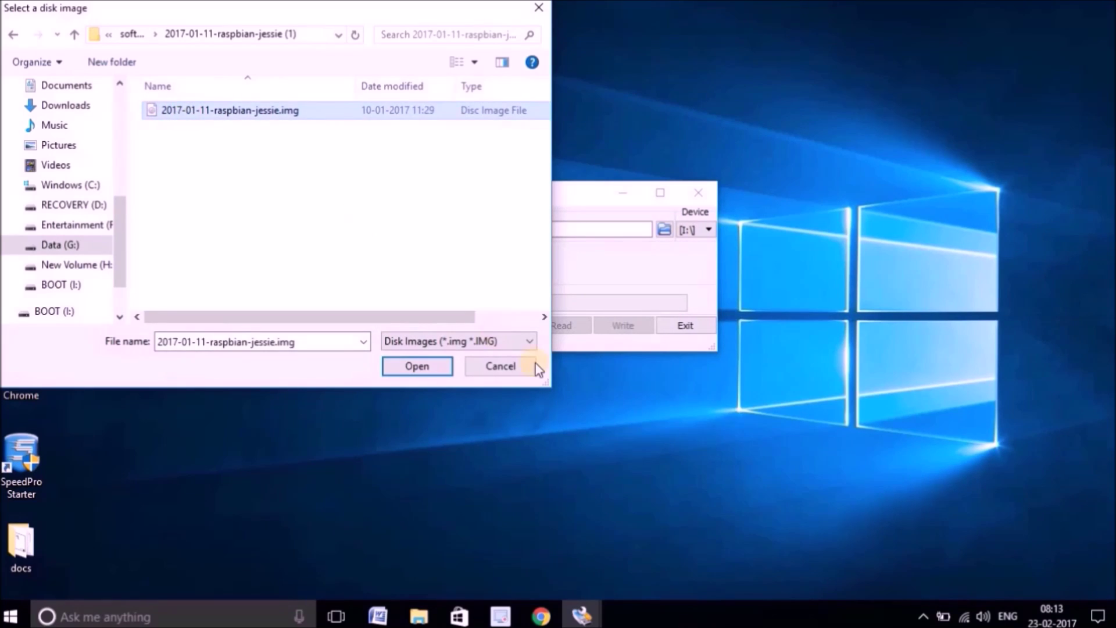
pyautogui.click(414, 366)
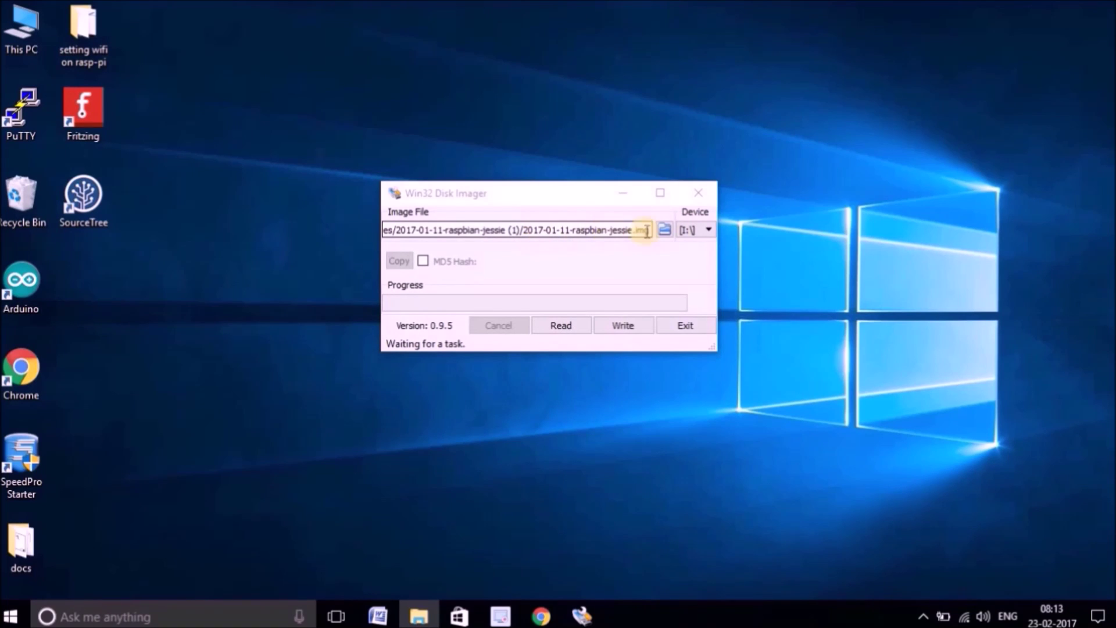
# - Check that the target device is I:\ and write the Raspbian image to it, accepting the overwrite
pyautogui.click(699, 232)
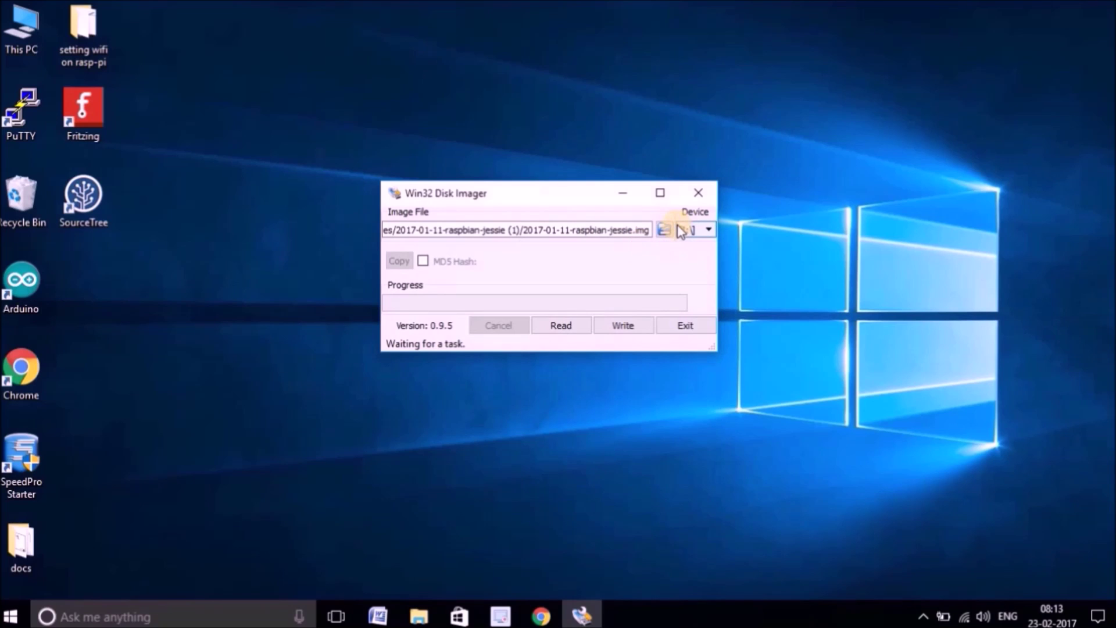
pyautogui.click(708, 231)
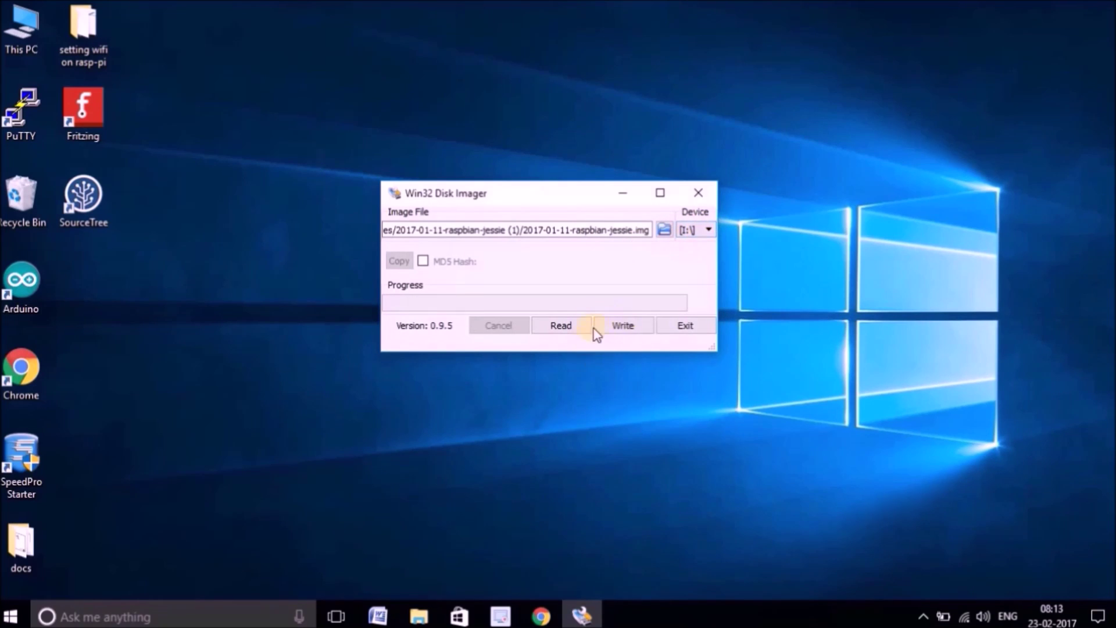
pyautogui.click(620, 327)
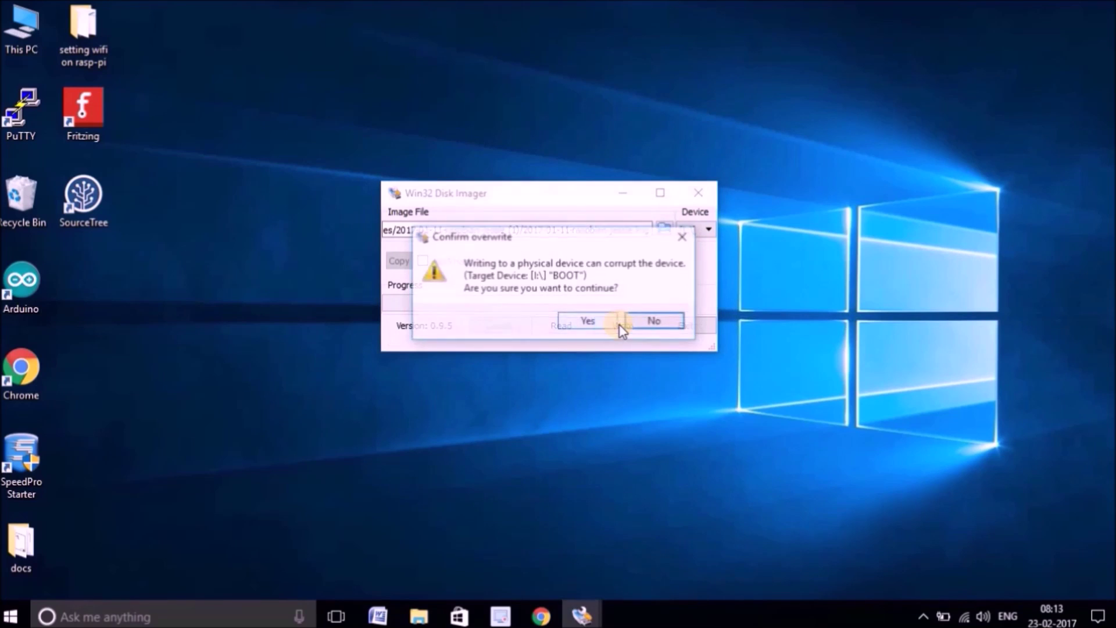
pyautogui.click(571, 326)
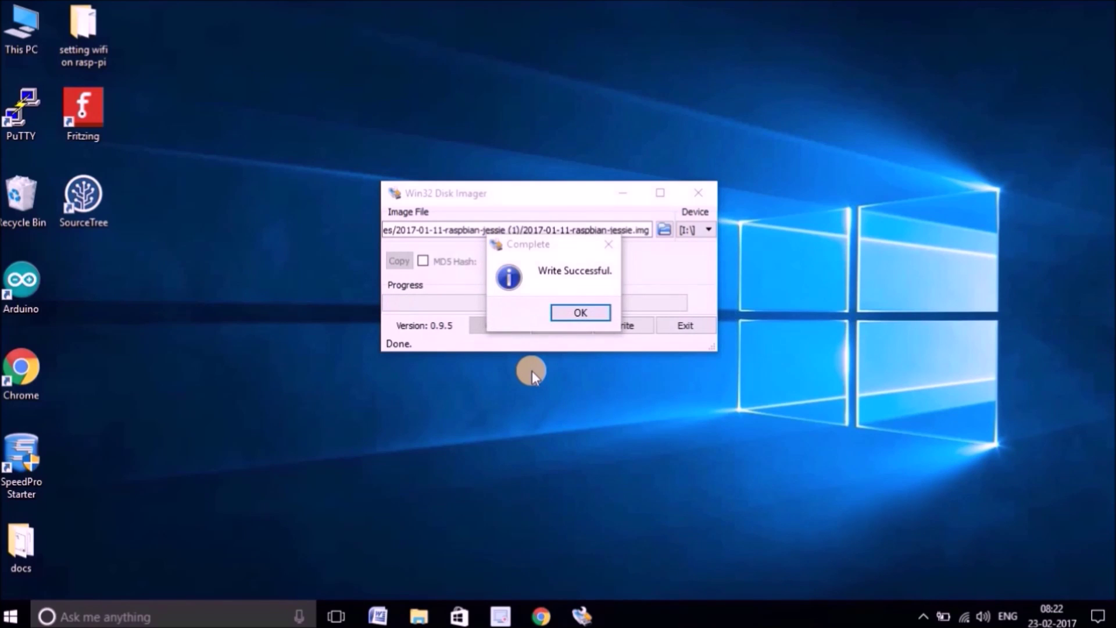
# - Close Win32 Disk Imager after the write and open the boot (I:) drive in File Explorer
pyautogui.click(564, 307)
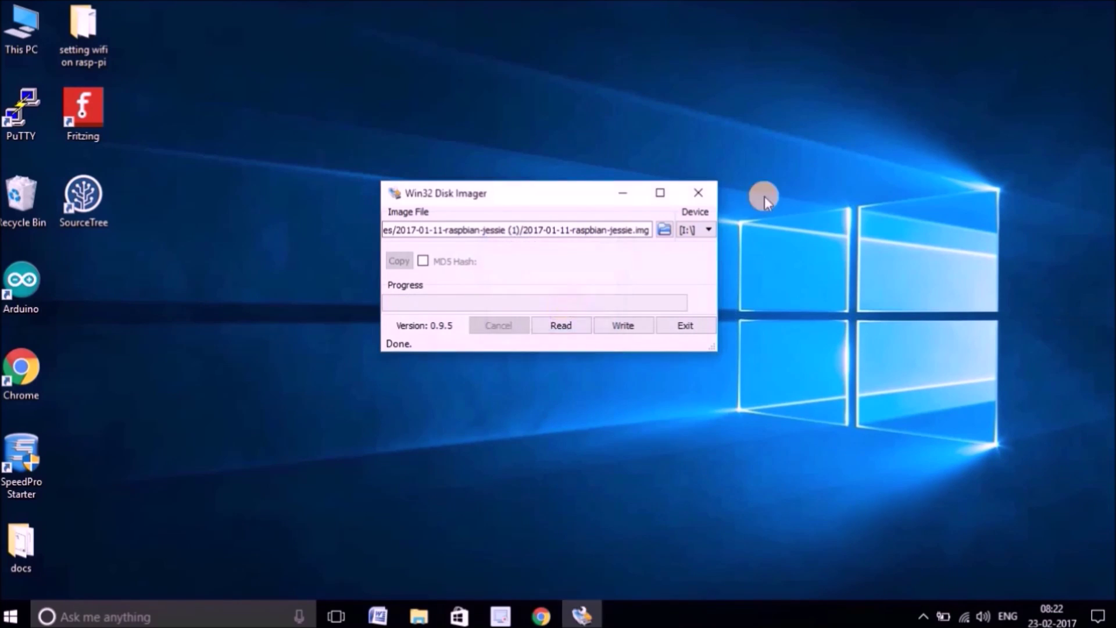
pyautogui.click(700, 192)
pyautogui.click(419, 616)
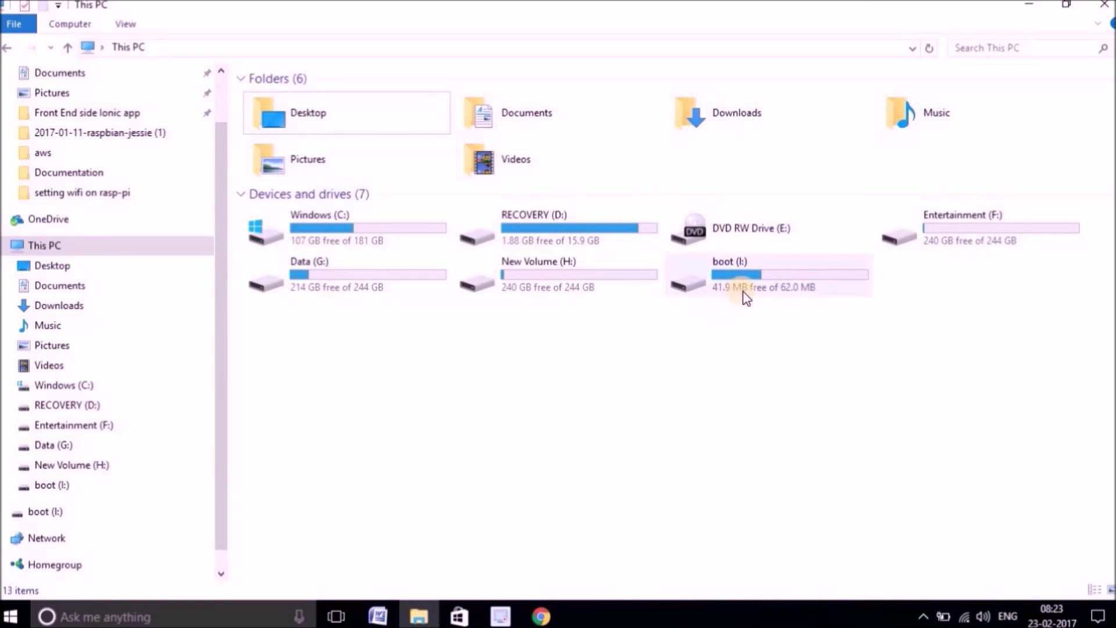
pyautogui.moveTo(786, 301)
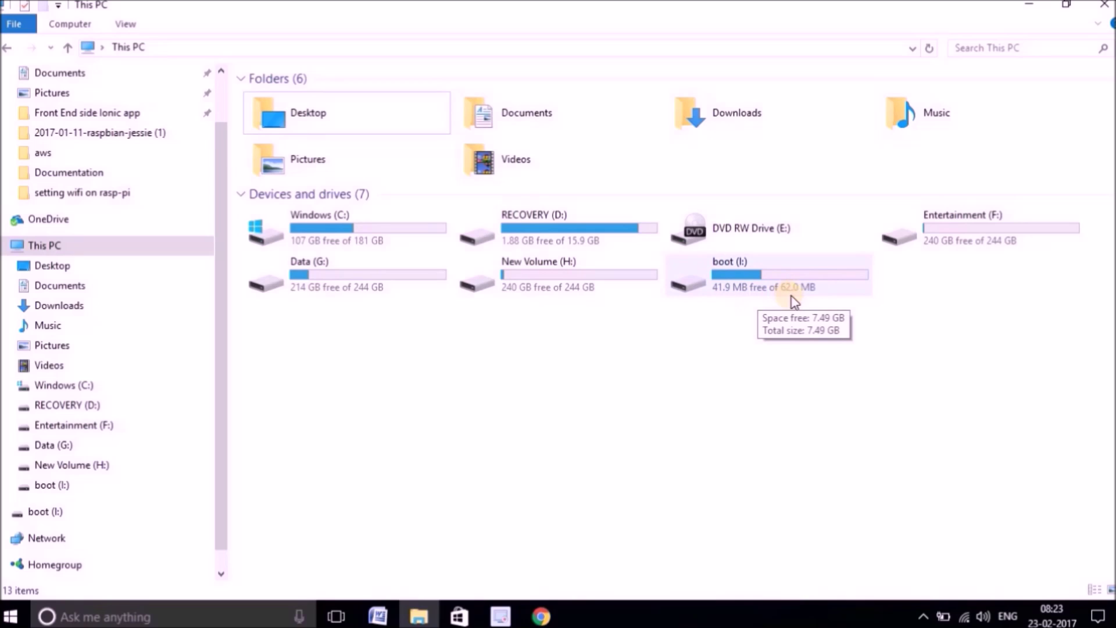
pyautogui.doubleClick(738, 270)
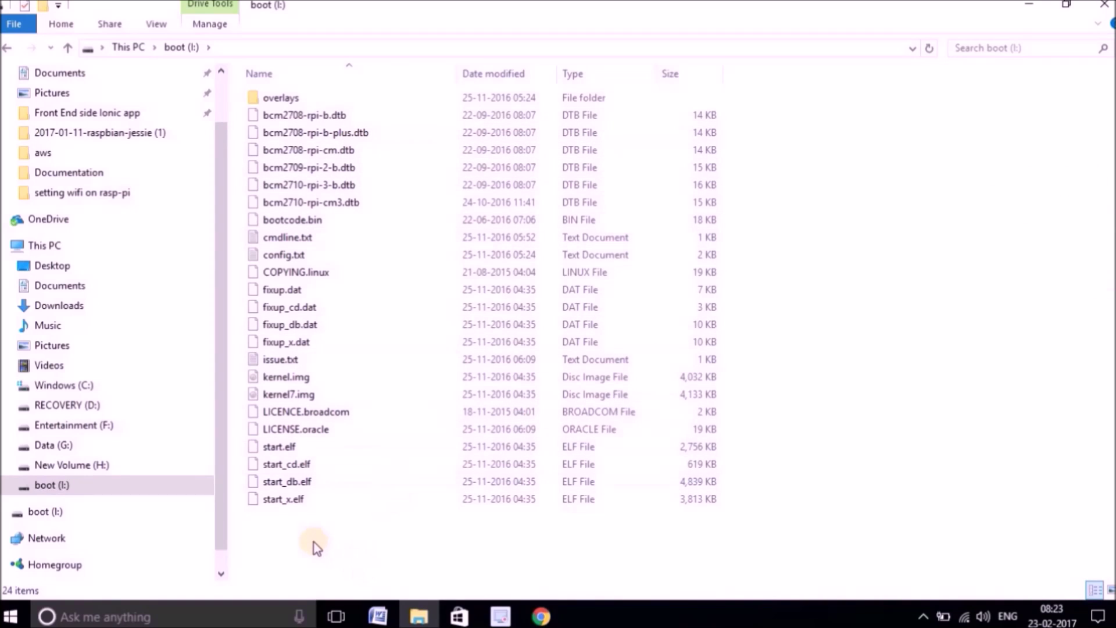
# - Switch to Notepad, finding it with a search for "note", and write "you can write anything you want" in the blank document
pyautogui.click(210, 617)
pyautogui.write('note')
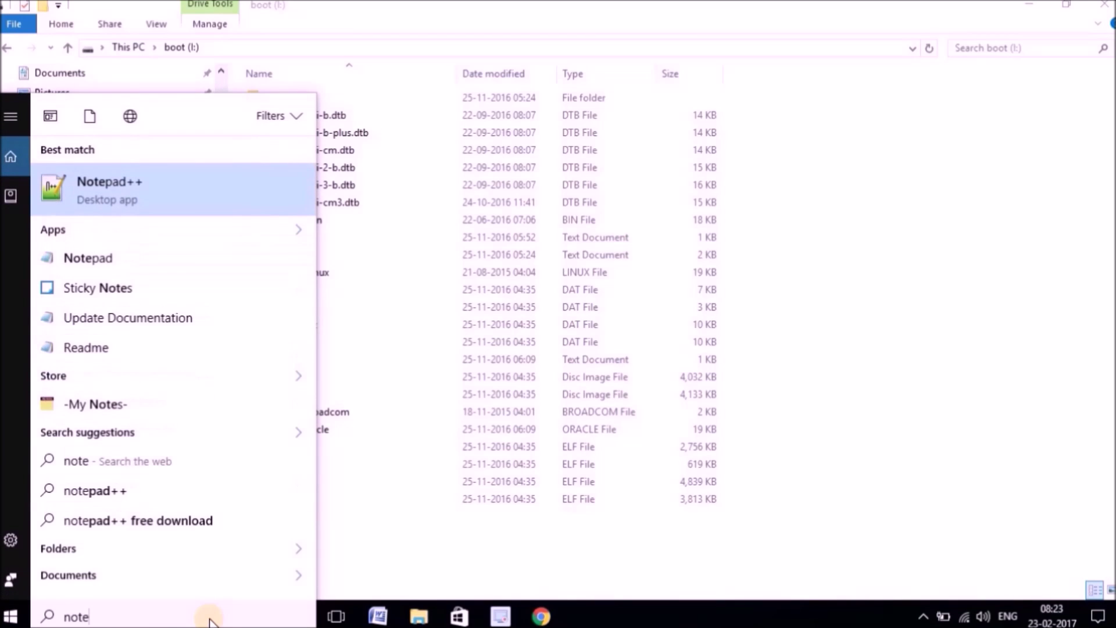
pyautogui.click(84, 257)
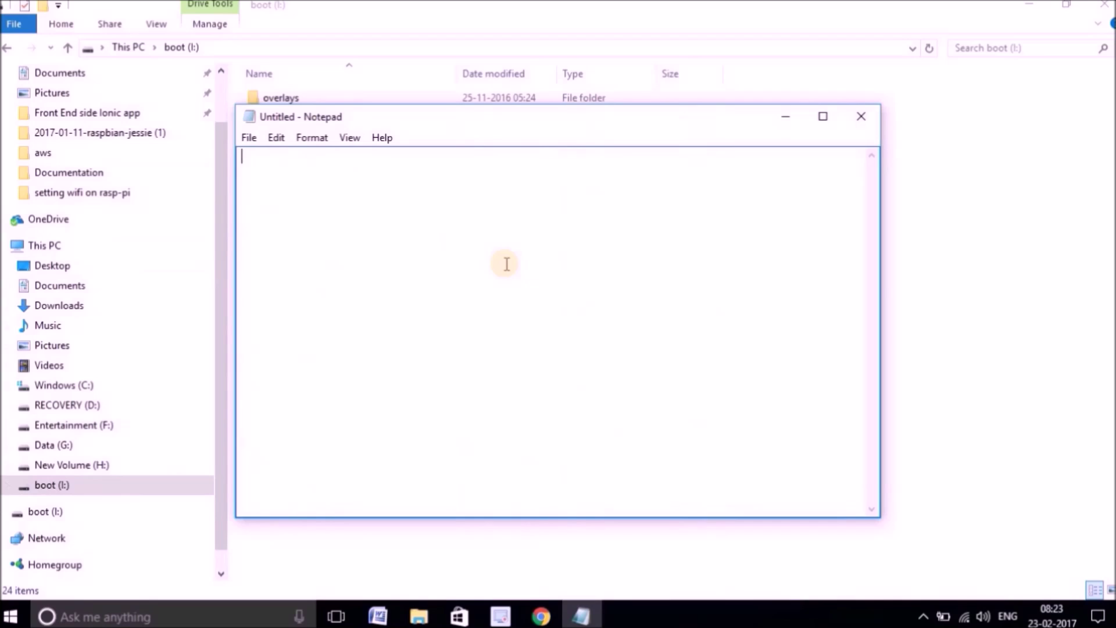
pyautogui.write('you can write anythi')
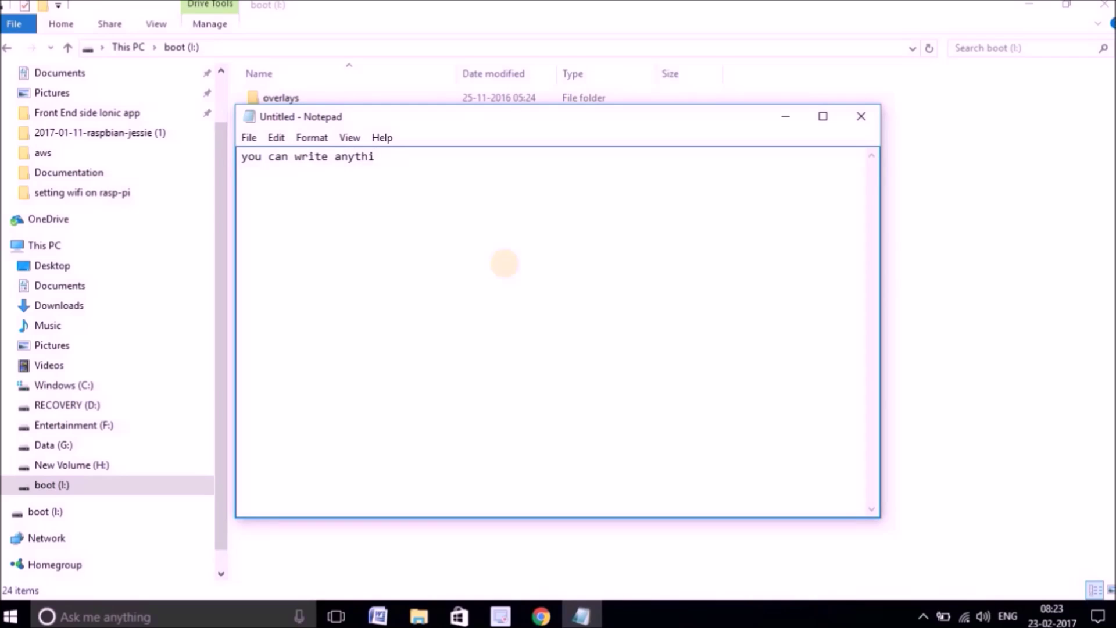
pyautogui.write('ng you want')
pyautogui.moveTo(591, 117); pyautogui.dragTo(653, 124)
# - Start saving the Notepad document to the boot (I:) drive with All Files (*.*) as the file type
pyautogui.click(311, 145)
pyautogui.click(363, 221)
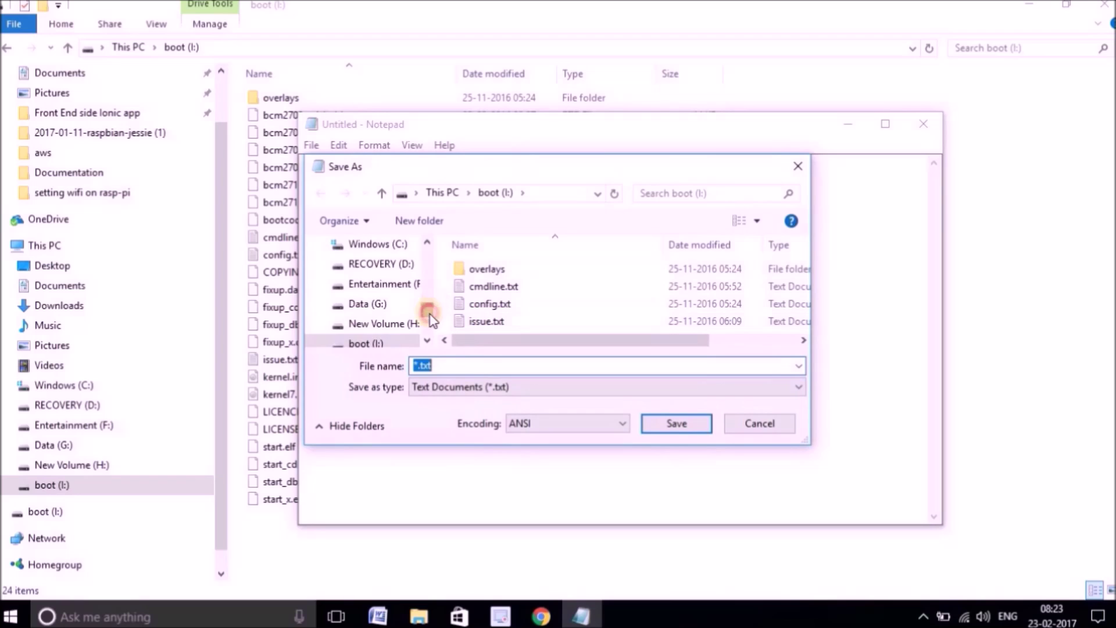
pyautogui.scroll(-1, 435, 314)
pyautogui.click(381, 307)
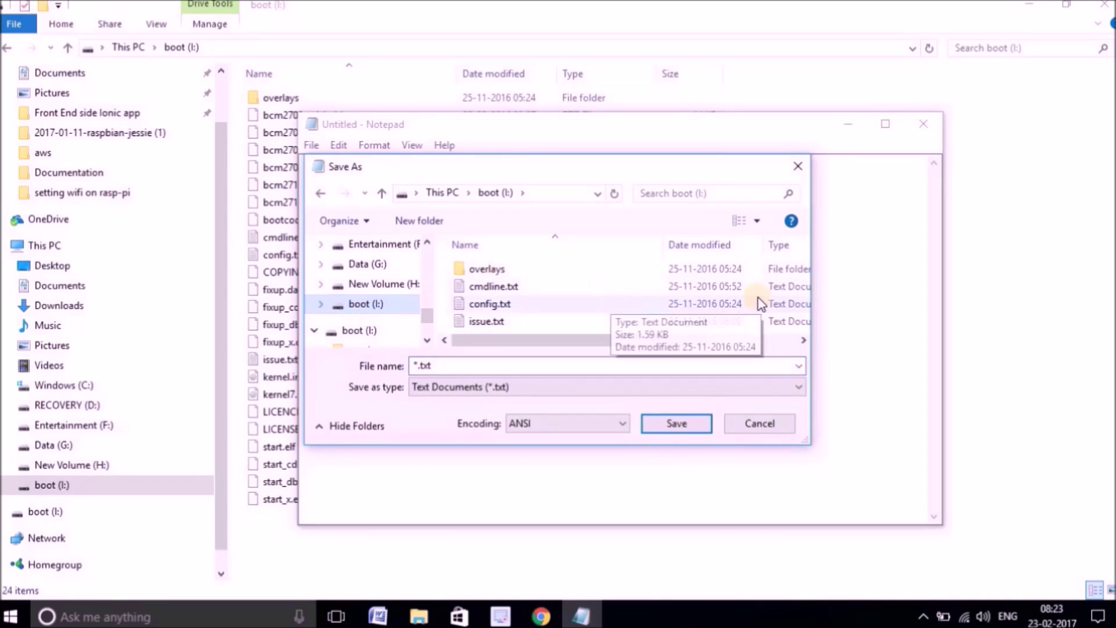
pyautogui.click(552, 386)
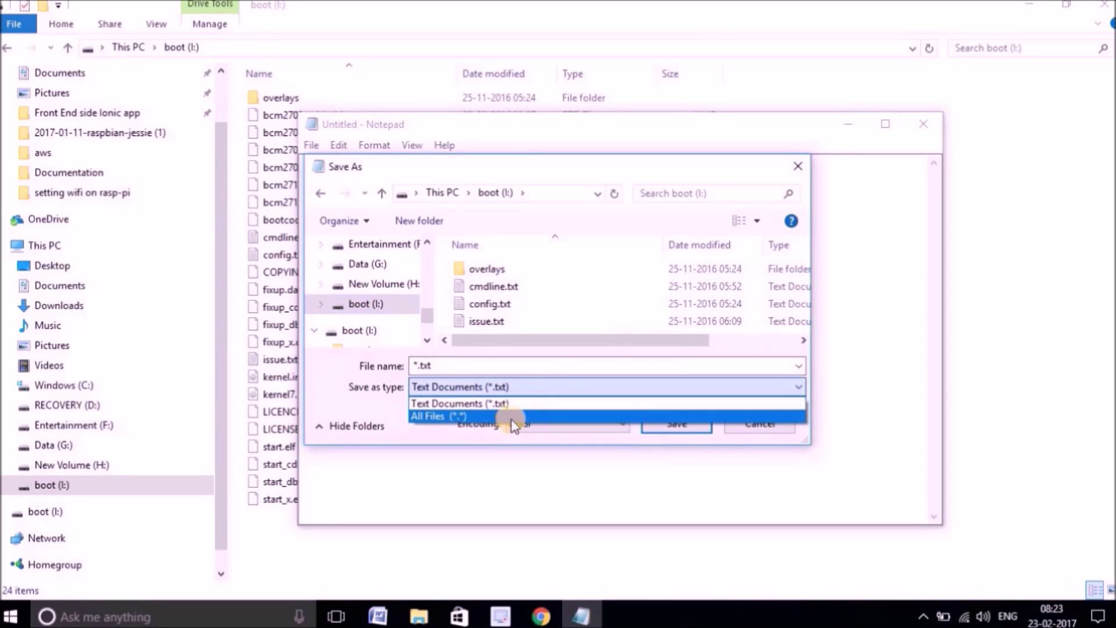
pyautogui.click(511, 417)
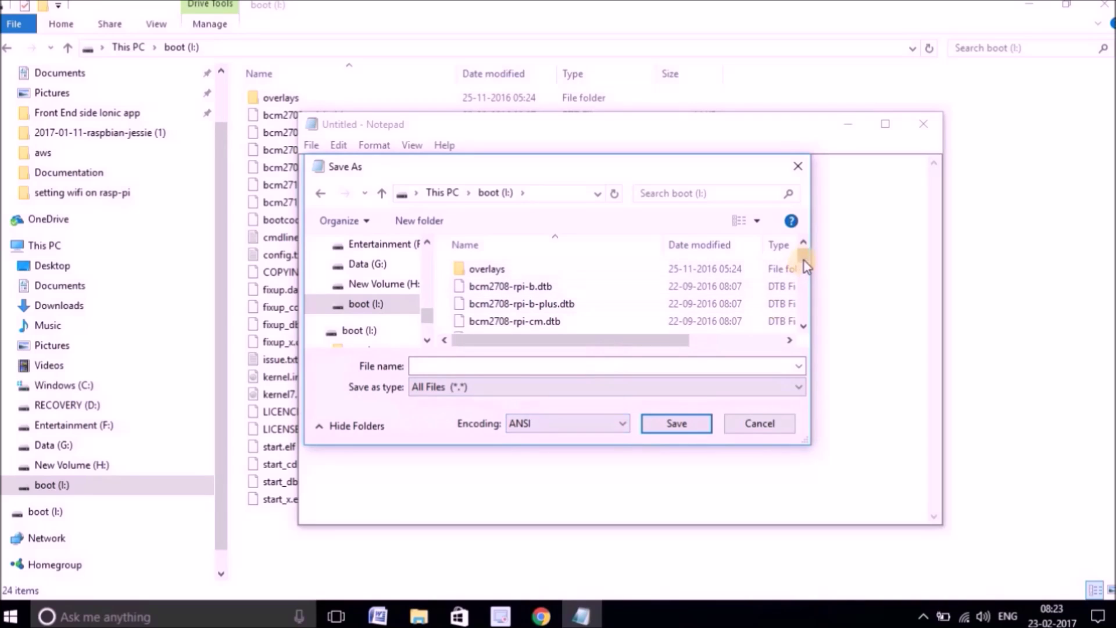
# - Name the file "ssh", including the double quotes, save it without an extension and close Notepad
pyautogui.moveTo(801, 263); pyautogui.dragTo(805, 325)
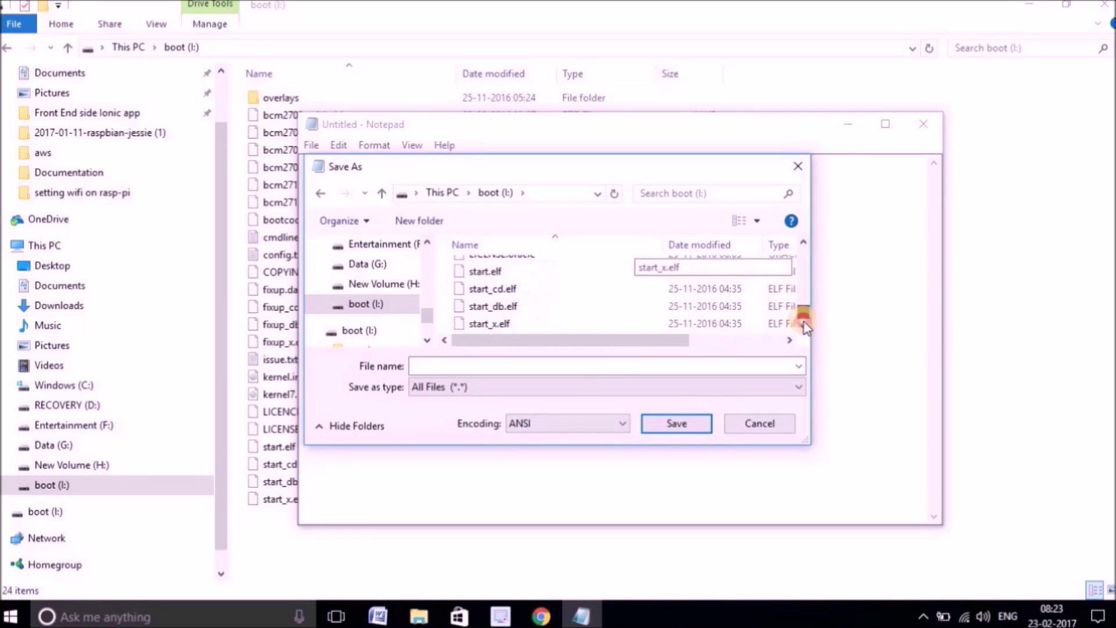
pyautogui.click(702, 365)
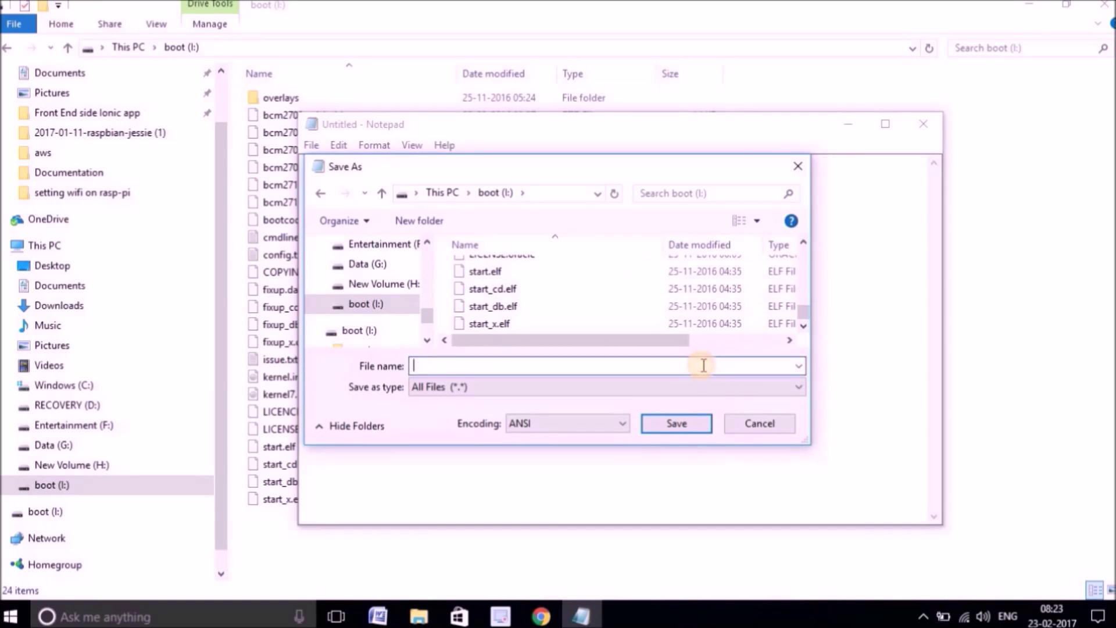
pyautogui.write('""')
pyautogui.write('ssh')
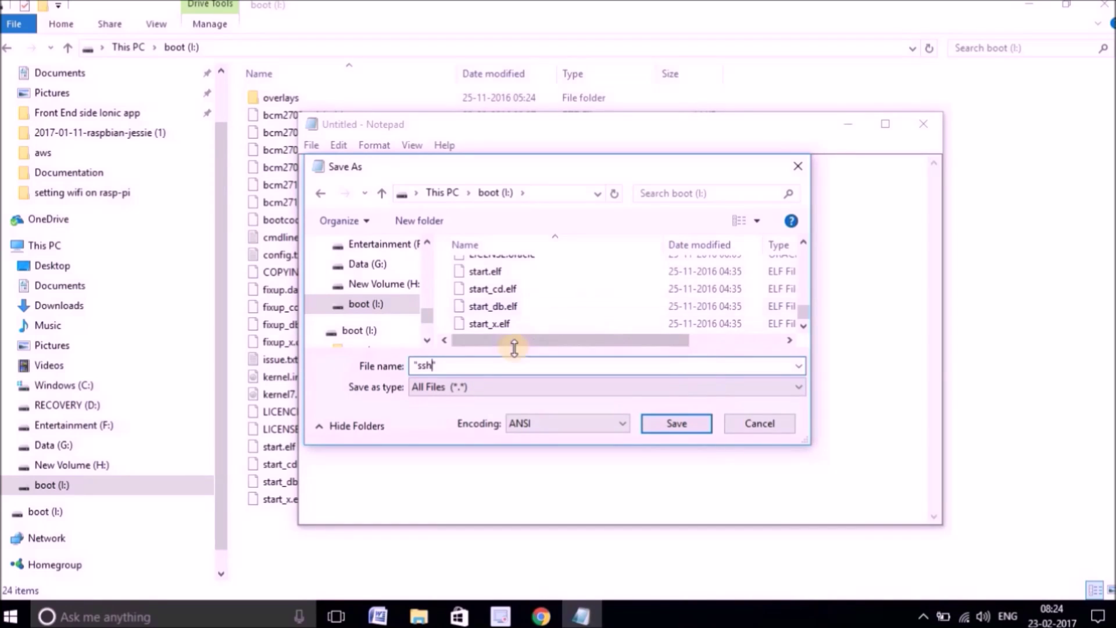
pyautogui.click(440, 362)
pyautogui.doubleClick(440, 362)
pyautogui.click(456, 362)
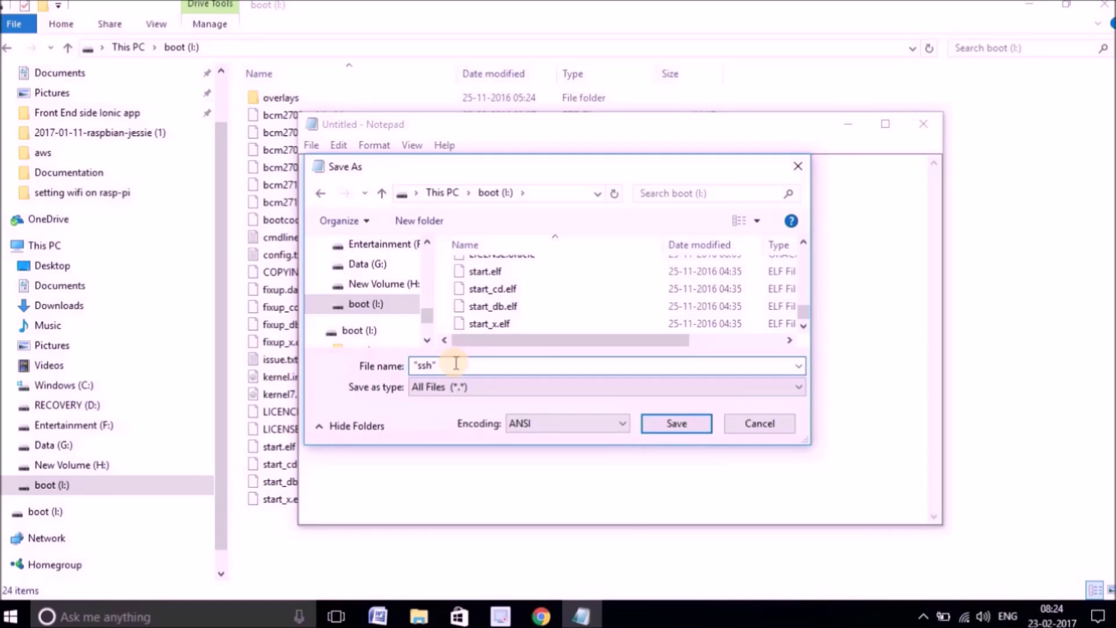
pyautogui.click(668, 424)
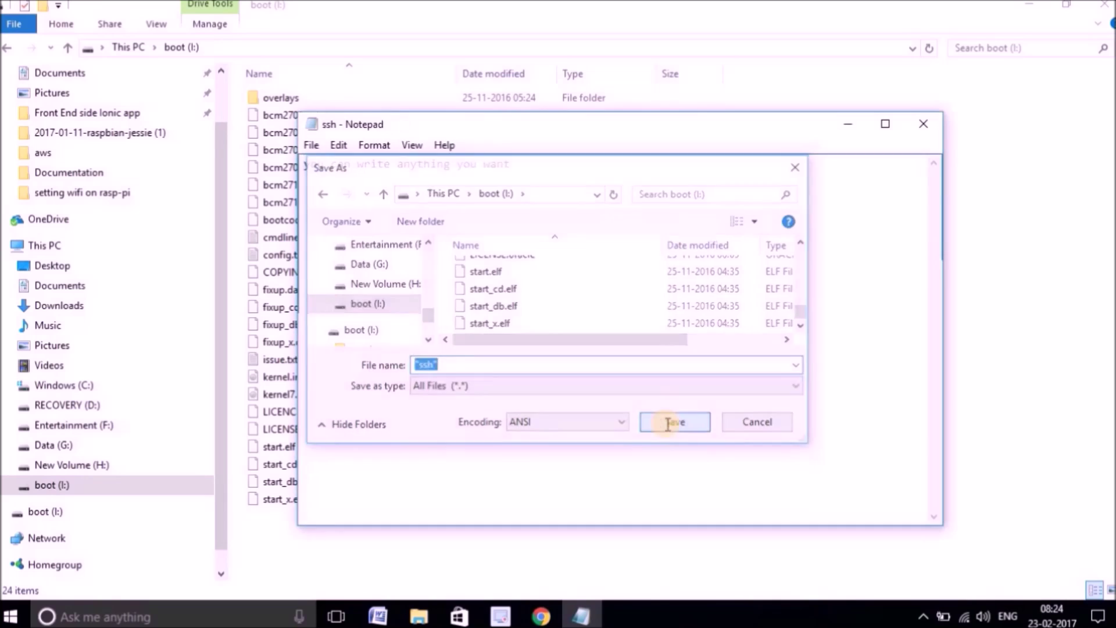
pyautogui.click(923, 124)
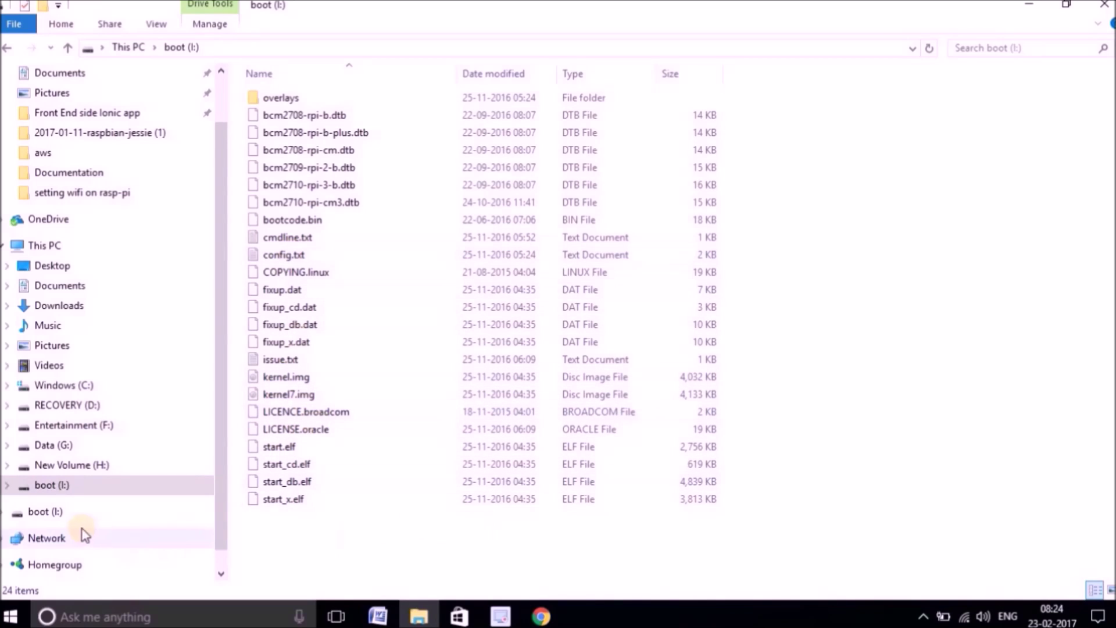
# - Reload the boot (I:) drive's contents to check the ssh file and close File Explorer
pyautogui.click(41, 511)
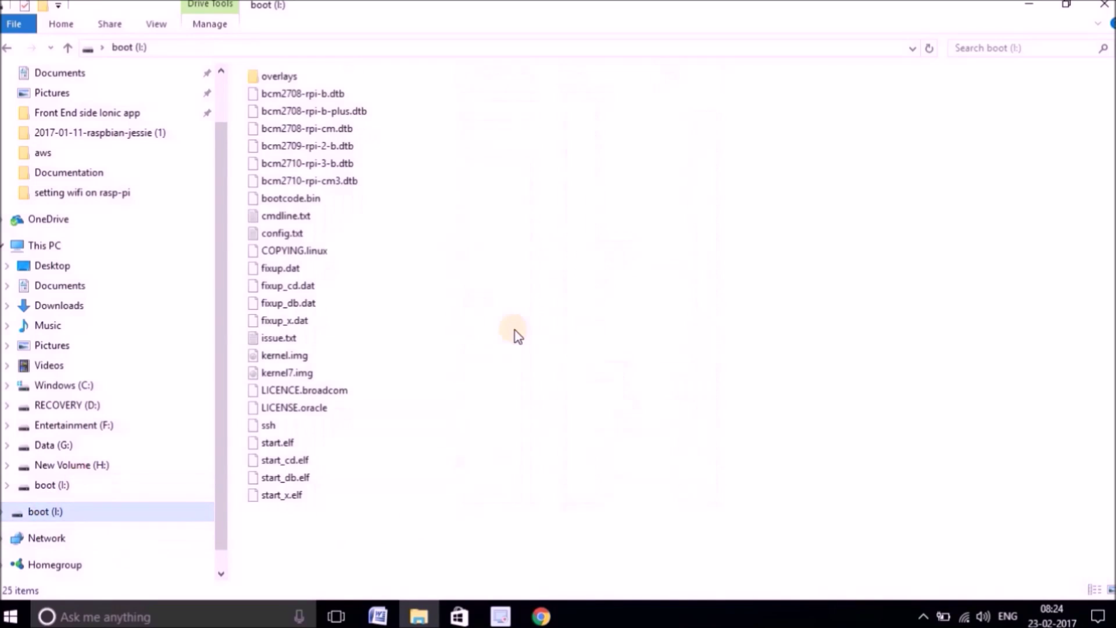
pyautogui.click(268, 429)
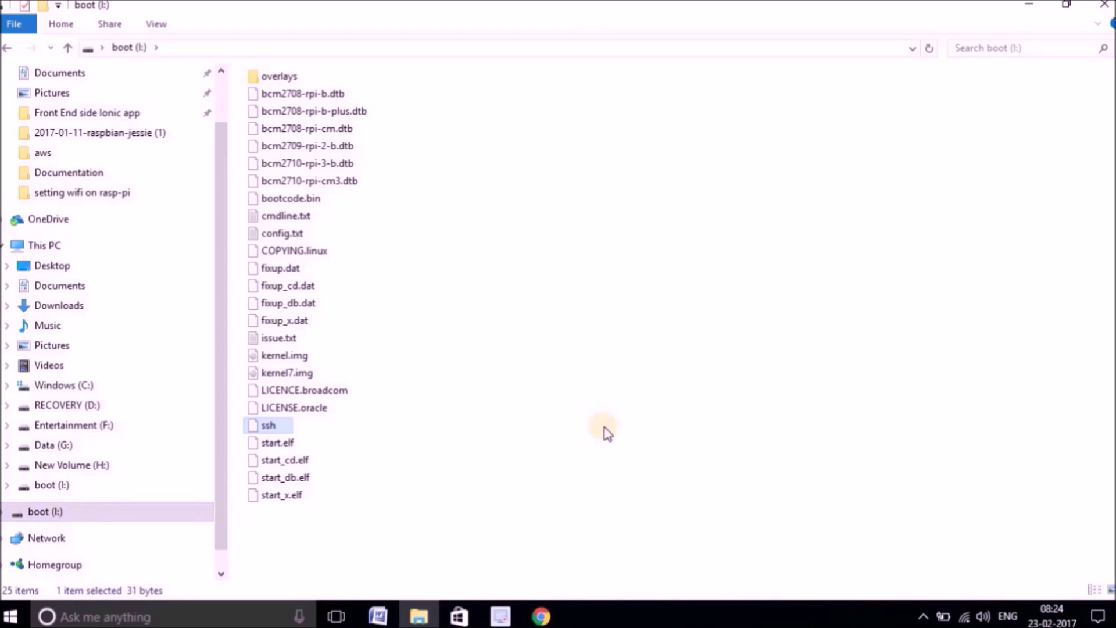
pyautogui.click(1106, 5)
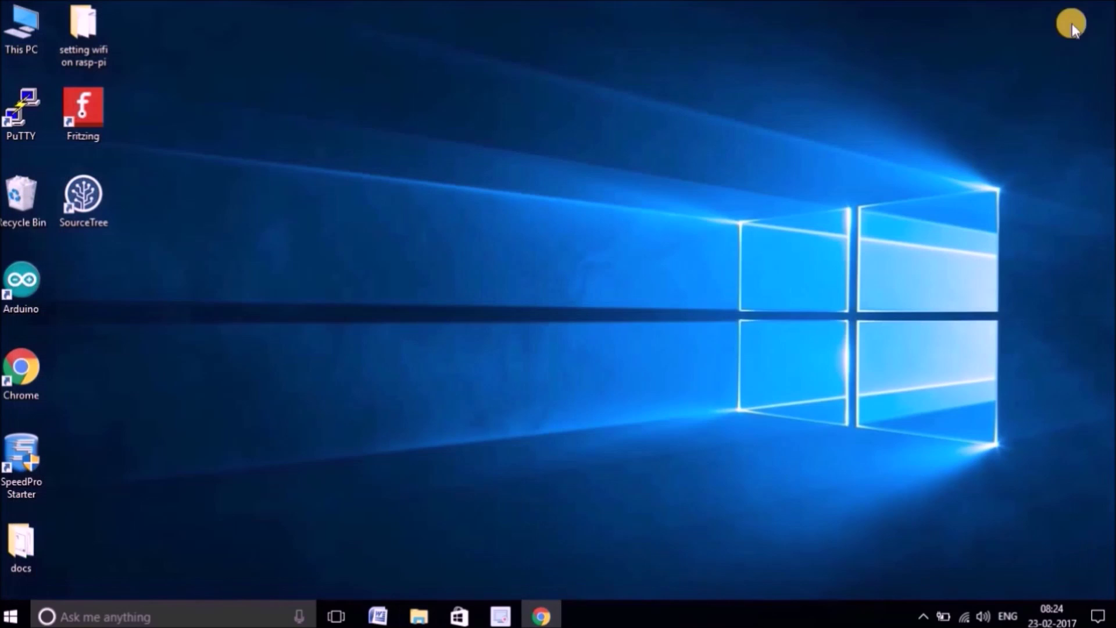
# - Safely eject the USB 20 SD MMC M2 READER that holds the boot (I:) drive
pyautogui.click(922, 617)
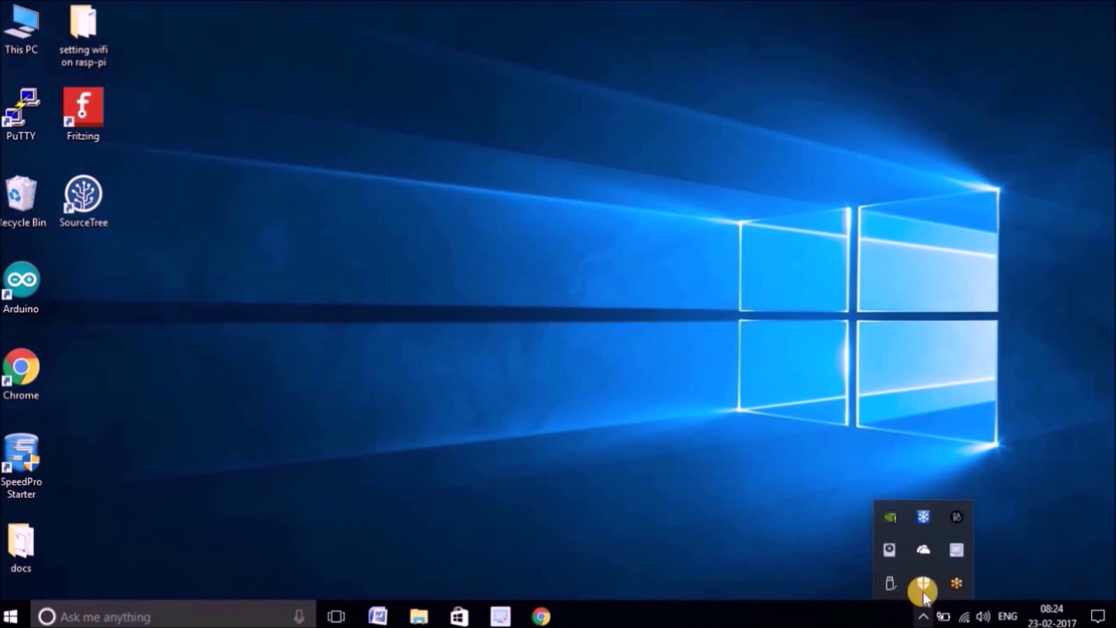
pyautogui.click(890, 580)
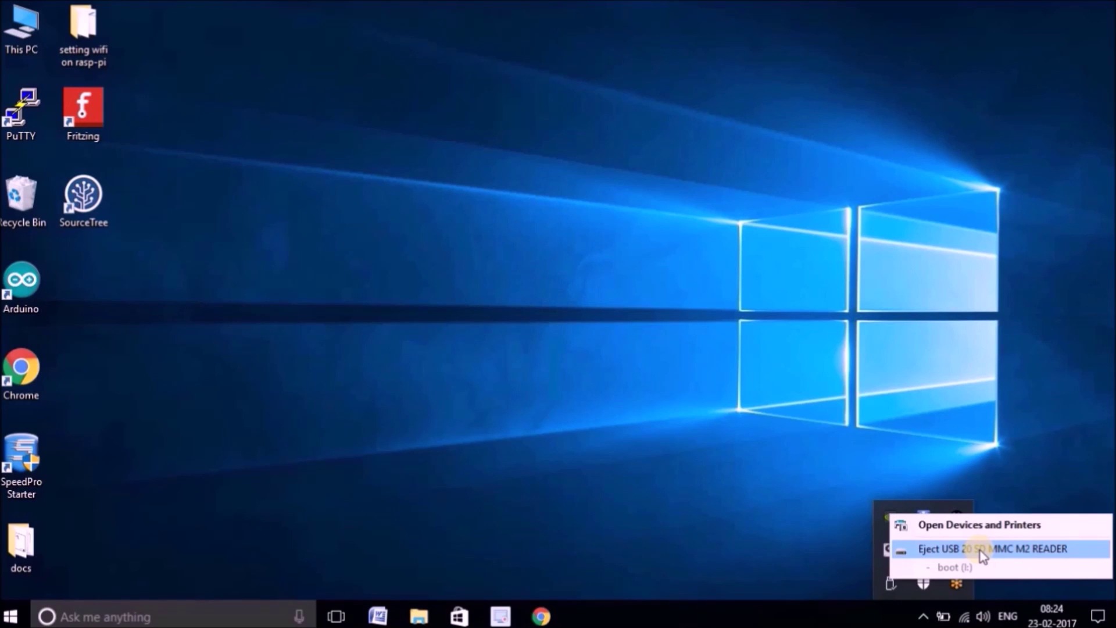
pyautogui.click(980, 550)
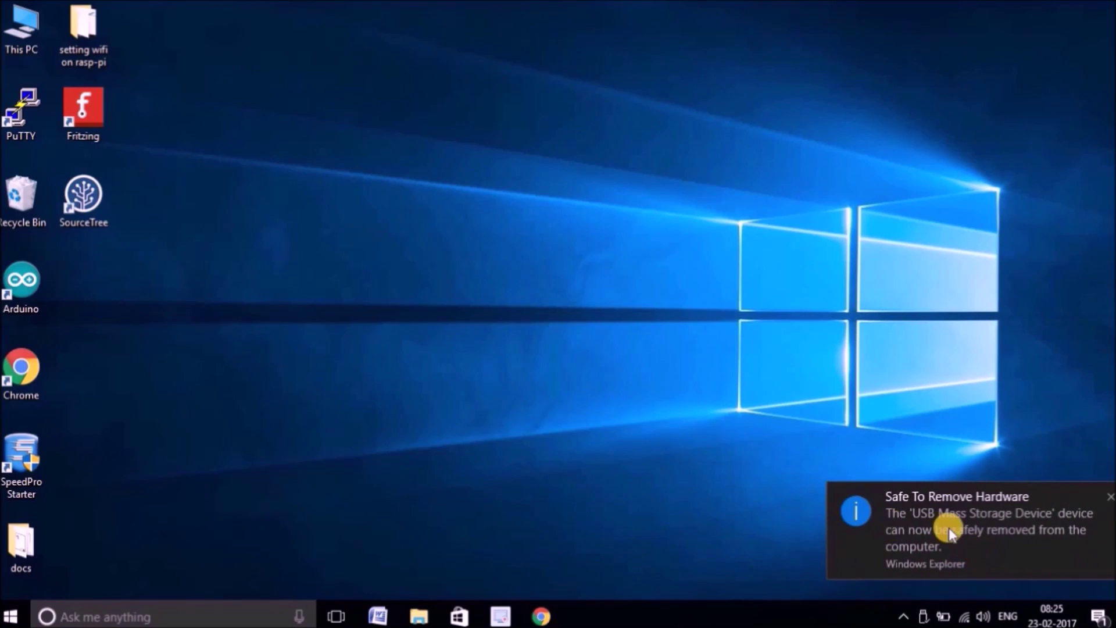
pyautogui.click(1060, 552)
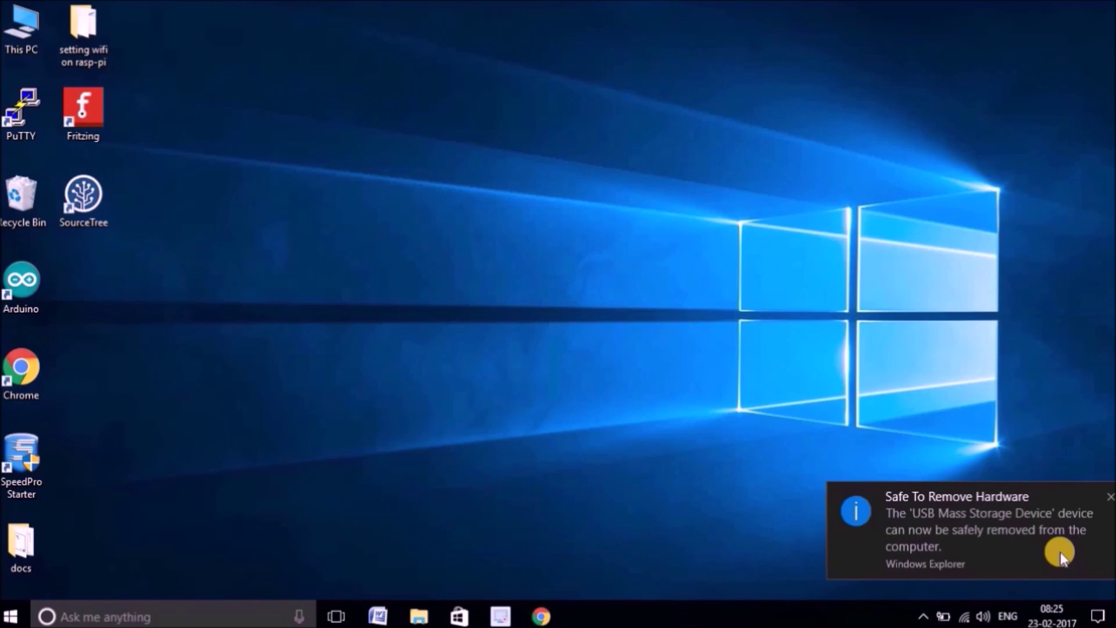